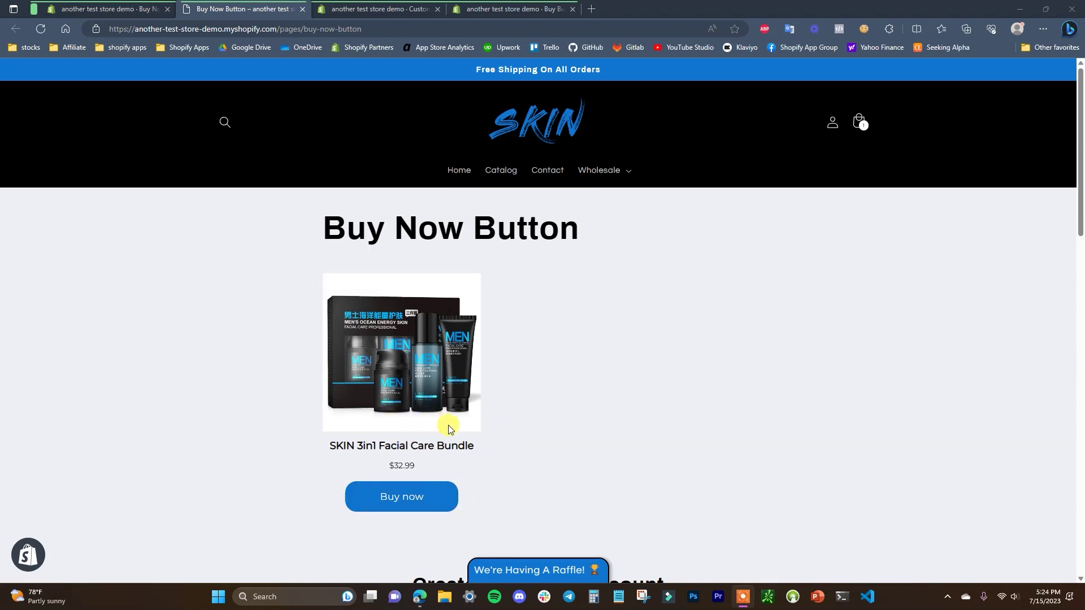
Start a Buy now checkout for the SKIN 3in1 Facial Care Bundle and scroll its popup
click(396, 497)
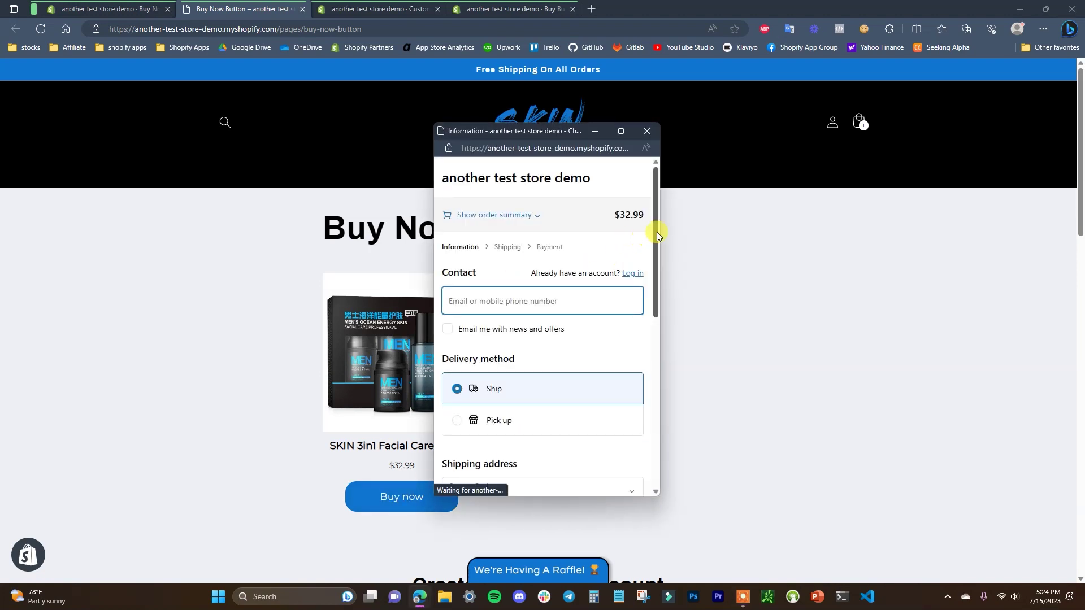
drag(653, 228, 681, 167)
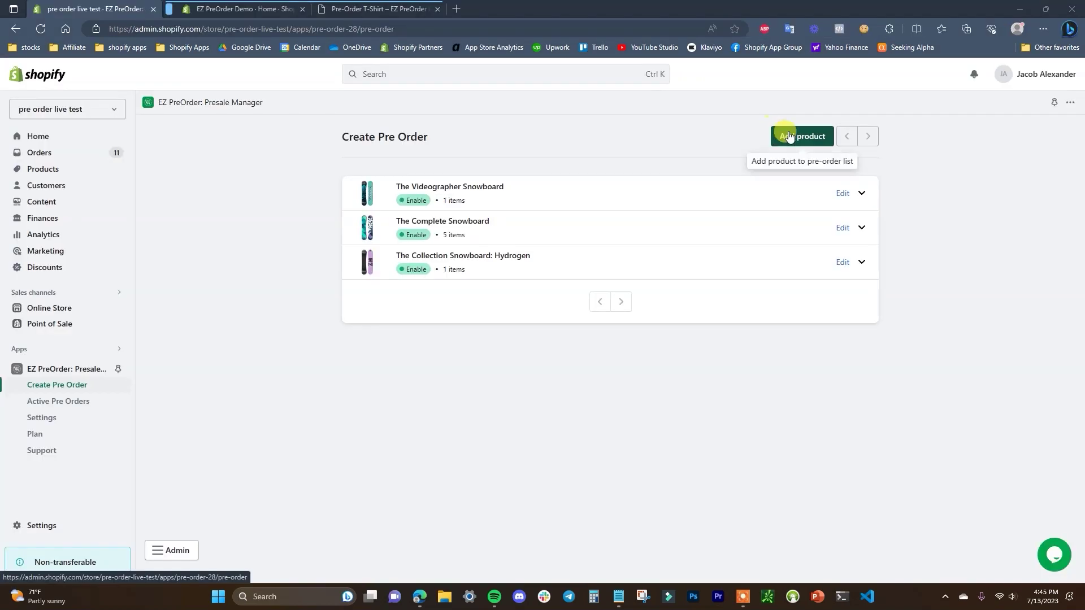
Add The Multi-location Snowboard to the EZ PreOrder pre-order list
click(785, 135)
scroll(657, 320, down, 3)
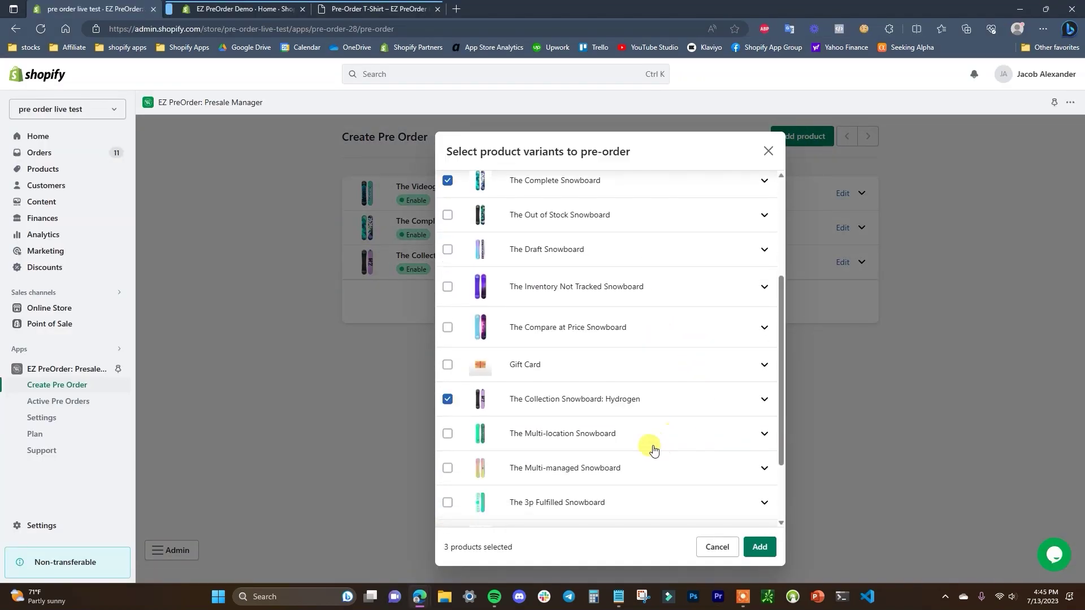
click(447, 433)
click(759, 547)
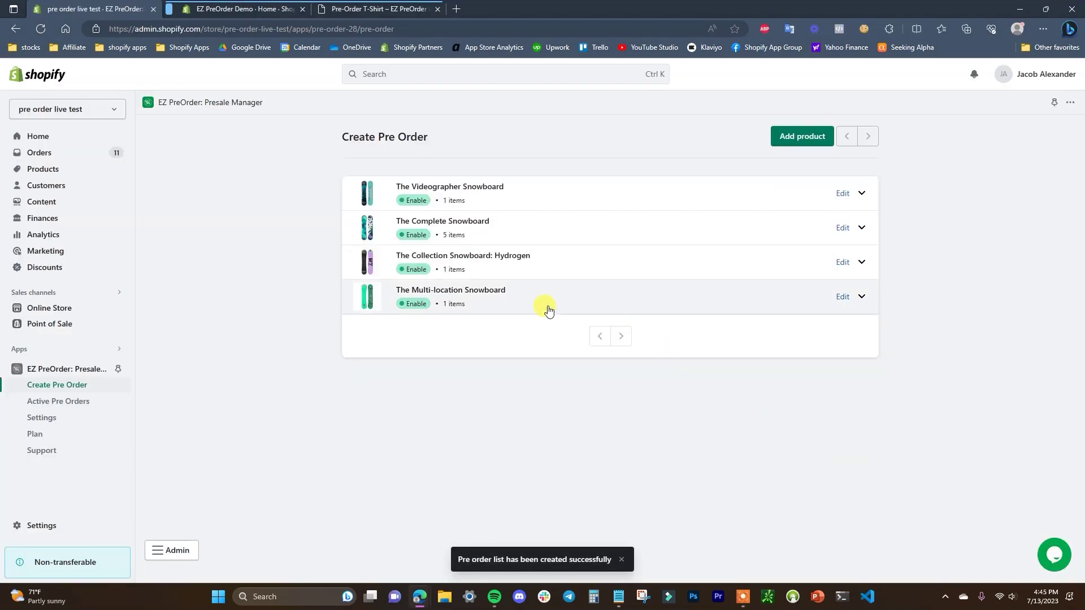
Set the snowboard variant's pre-order condition to Sold out and start its custom note
click(861, 303)
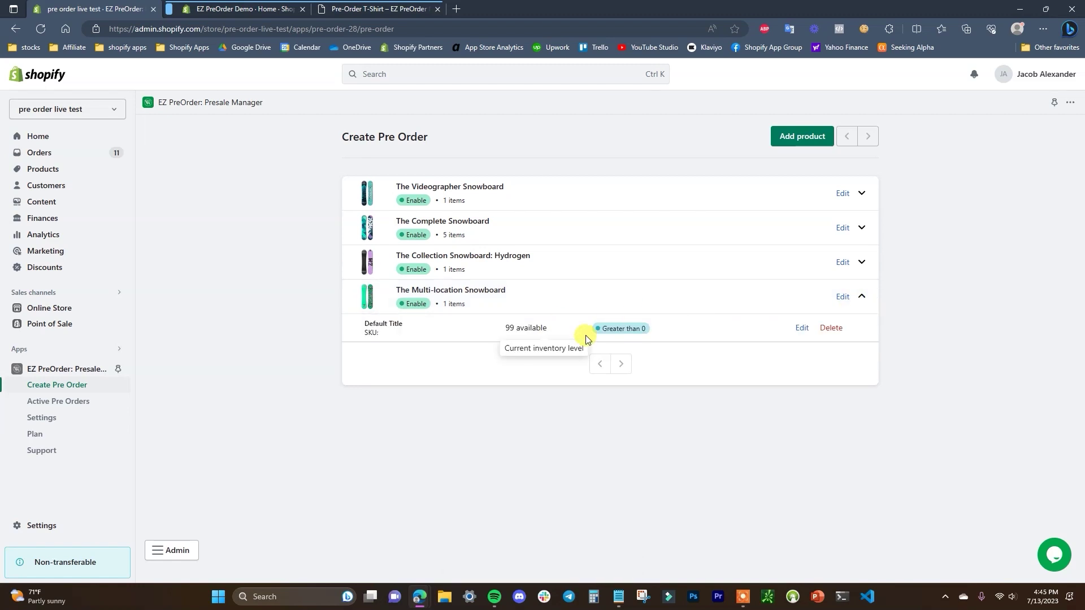
click(796, 329)
scroll(635, 321, down, 1)
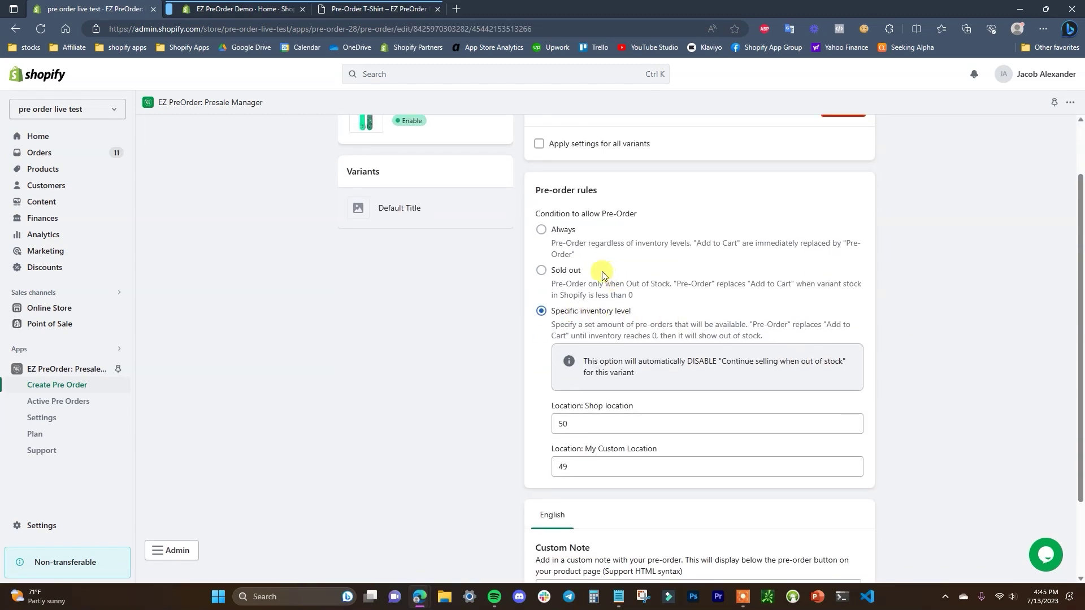
click(568, 270)
click(608, 252)
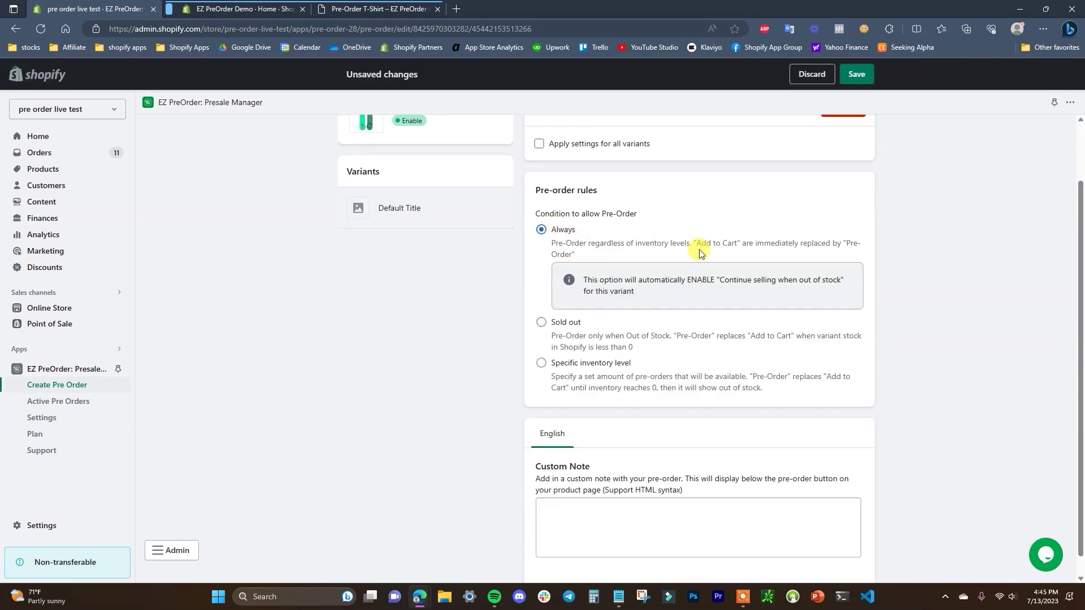
click(568, 322)
click(618, 506)
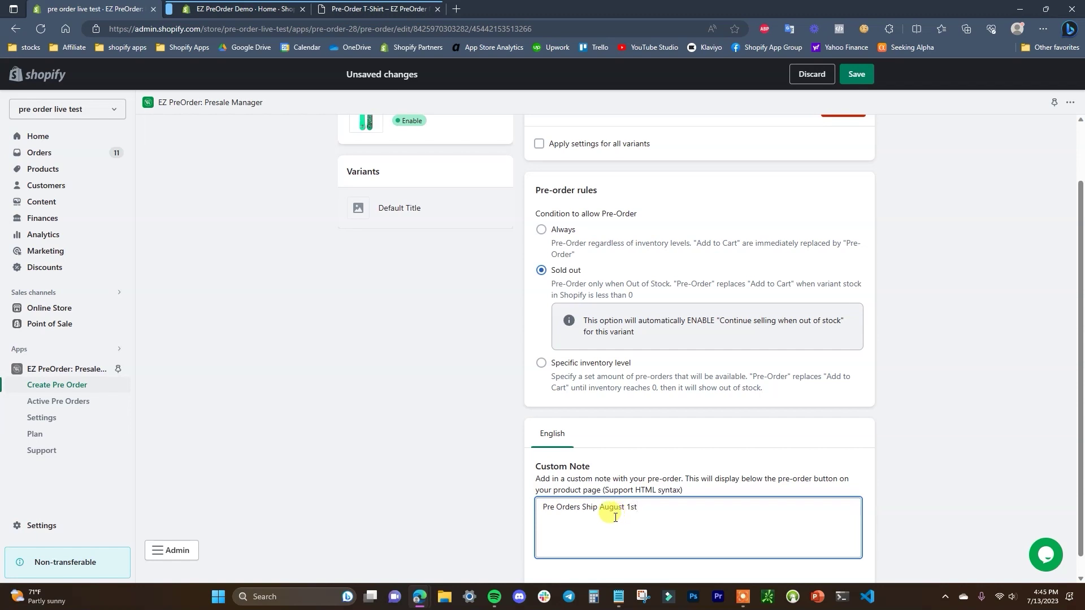
scroll(917, 124, up, 2)
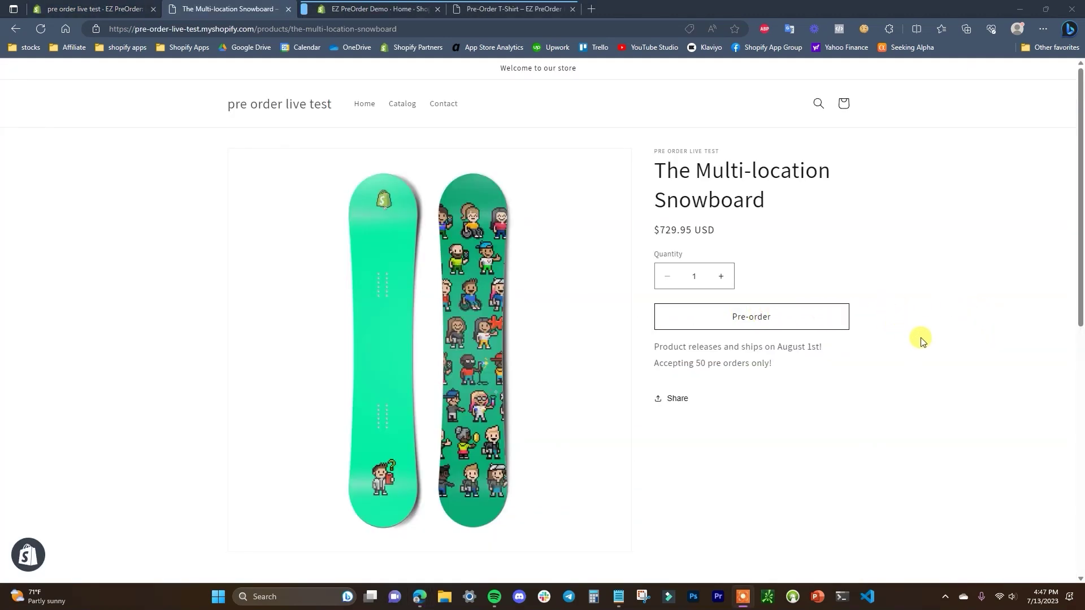
Highlight the shipping-date note, then pre-order the T-shirt and check its preorder type
drag(826, 348, 797, 368)
click(651, 354)
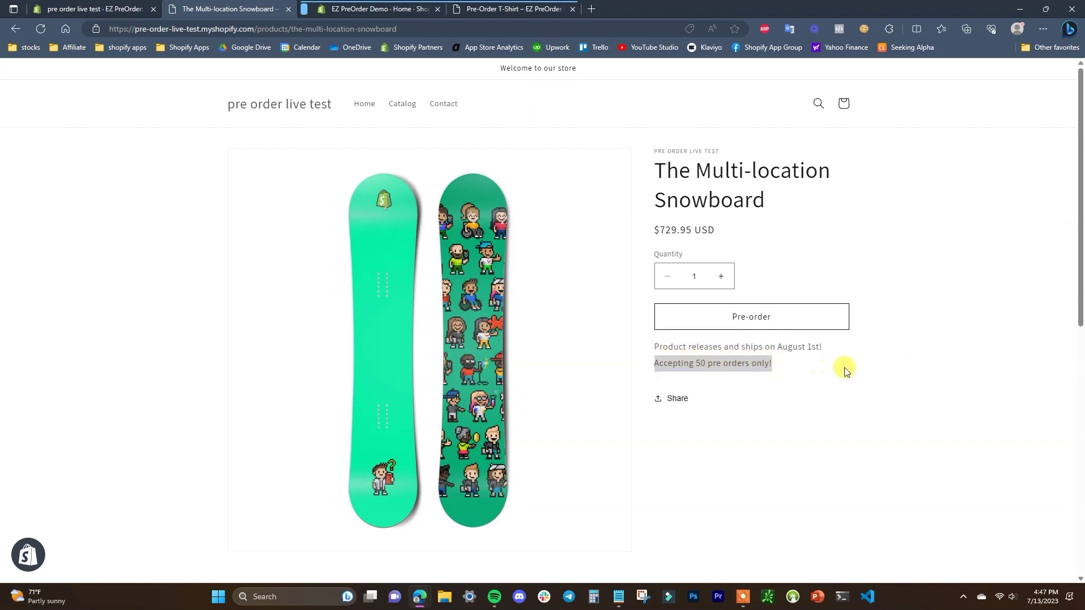
click(872, 381)
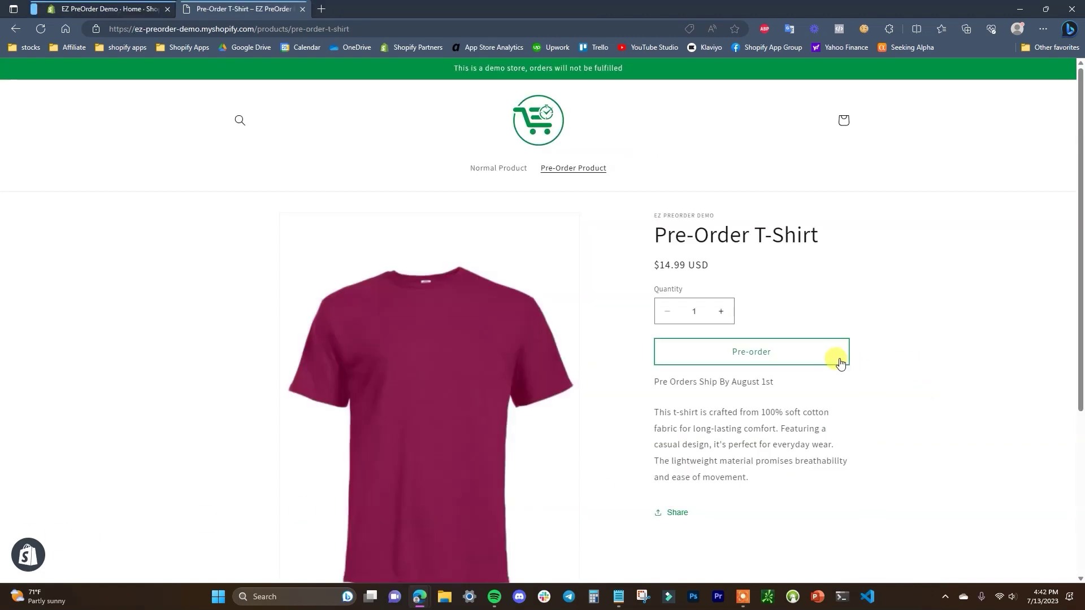
click(782, 360)
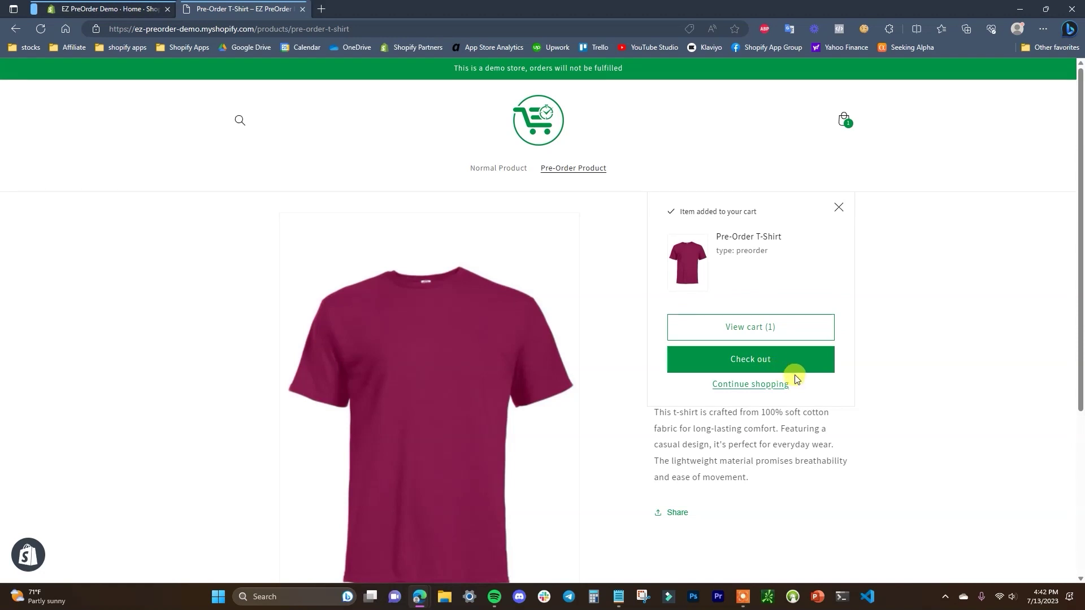
mouse_move(783, 253)
mouse_down()
mouse_move(703, 243)
mouse_move(754, 244)
mouse_move(793, 262)
mouse_up()
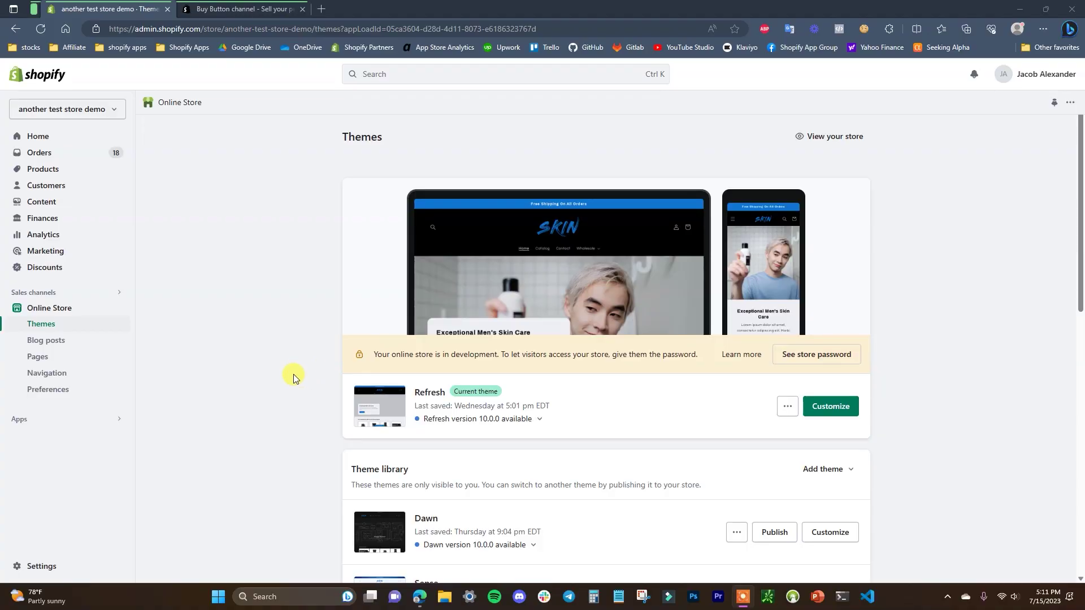
Go from Apps and sales channel settings to the Shopify App Store's Buy Button listing
click(226, 7)
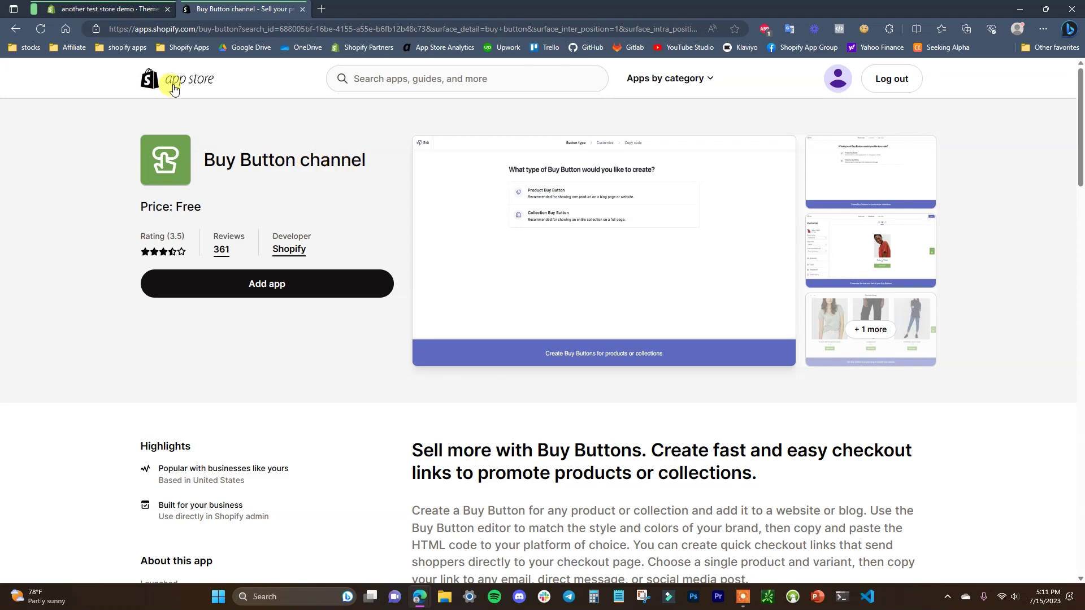
click(108, 8)
click(113, 421)
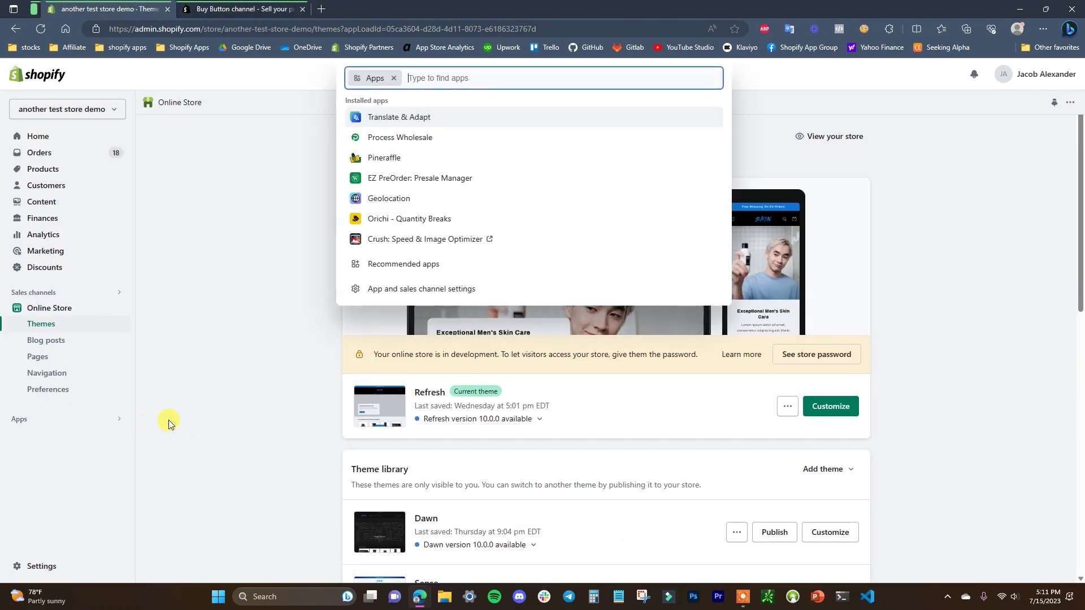
click(453, 288)
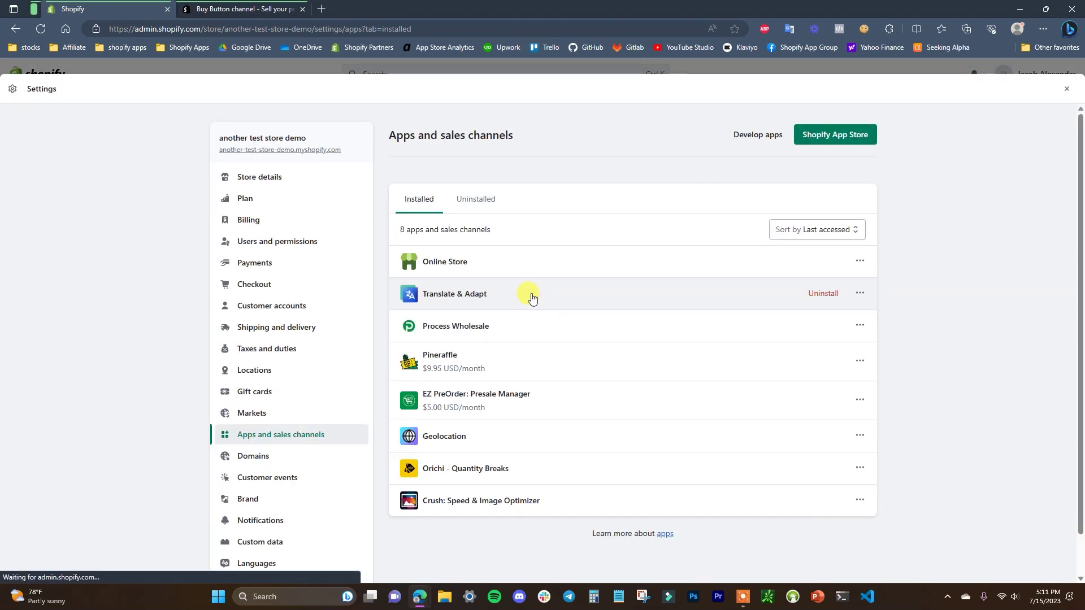
click(814, 136)
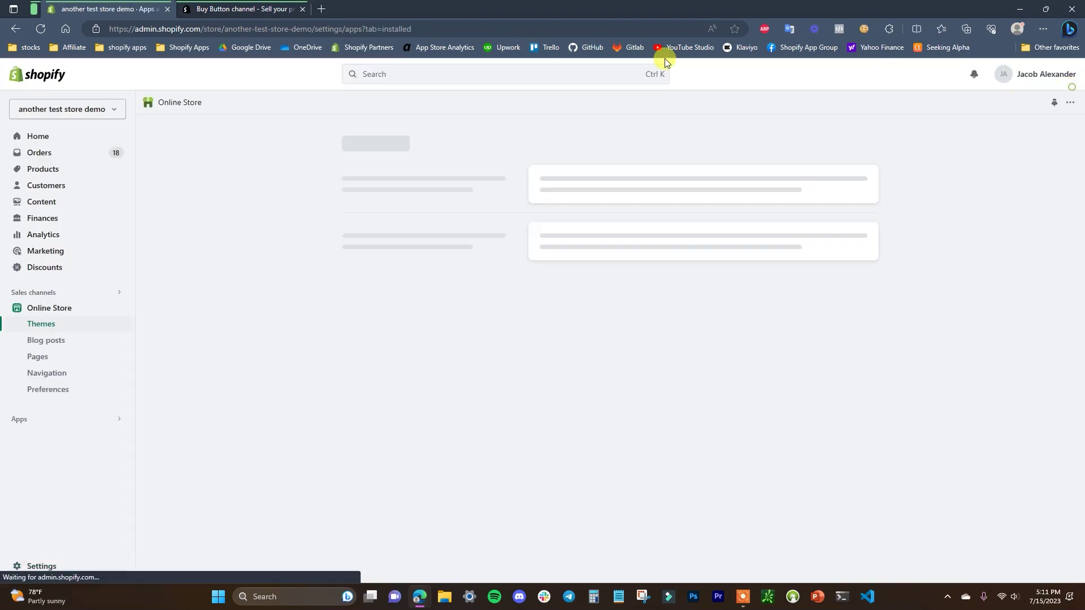
click(230, 8)
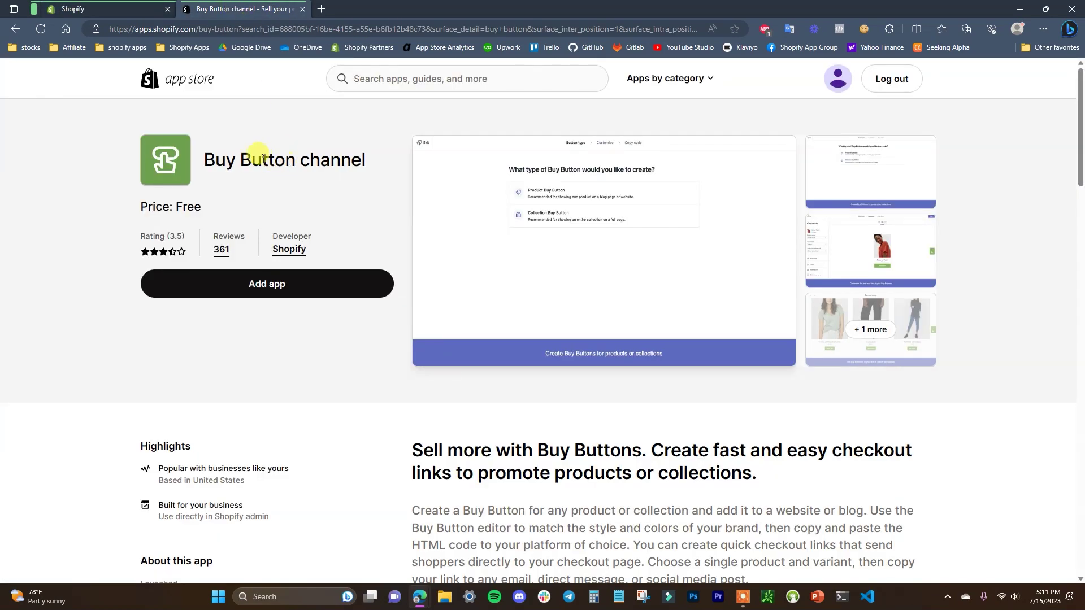
Search the App Store for 'buy b' and add the Buy Button channel app
click(382, 78)
text(buy button)
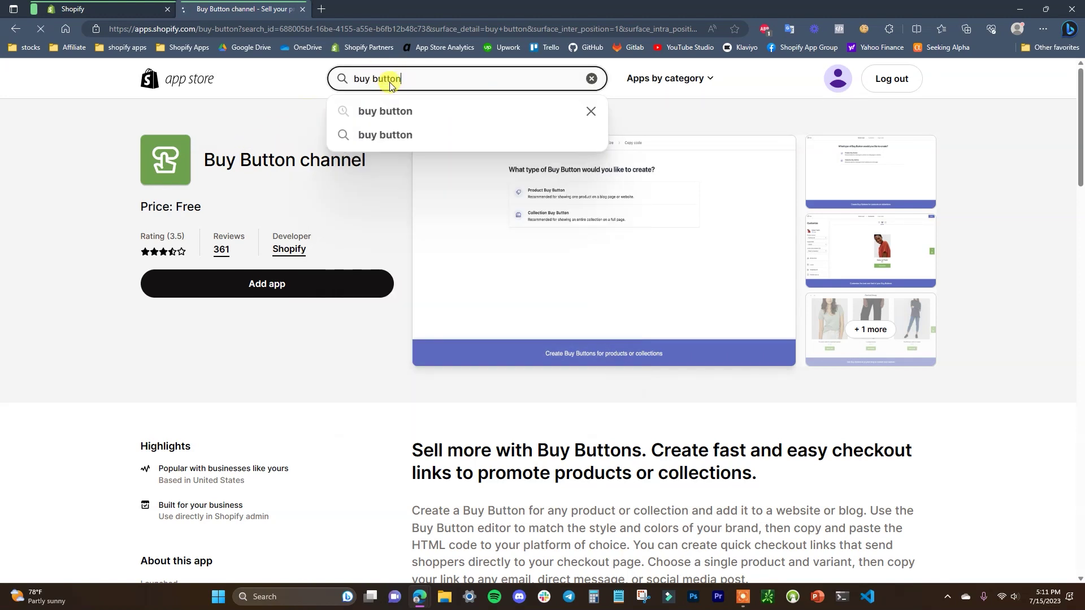
key(Return)
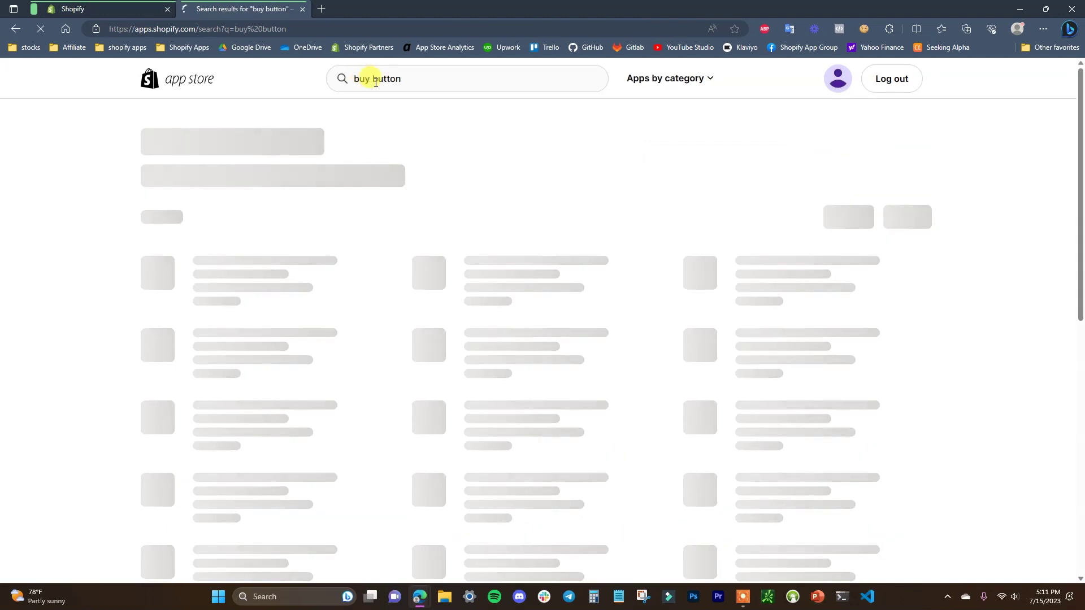
click(249, 227)
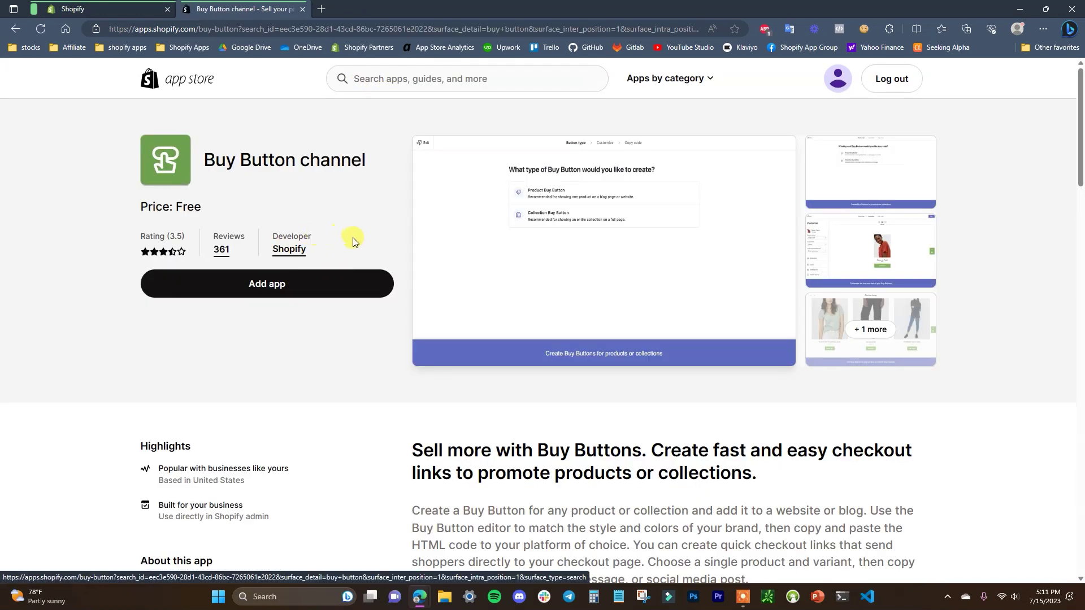
click(271, 284)
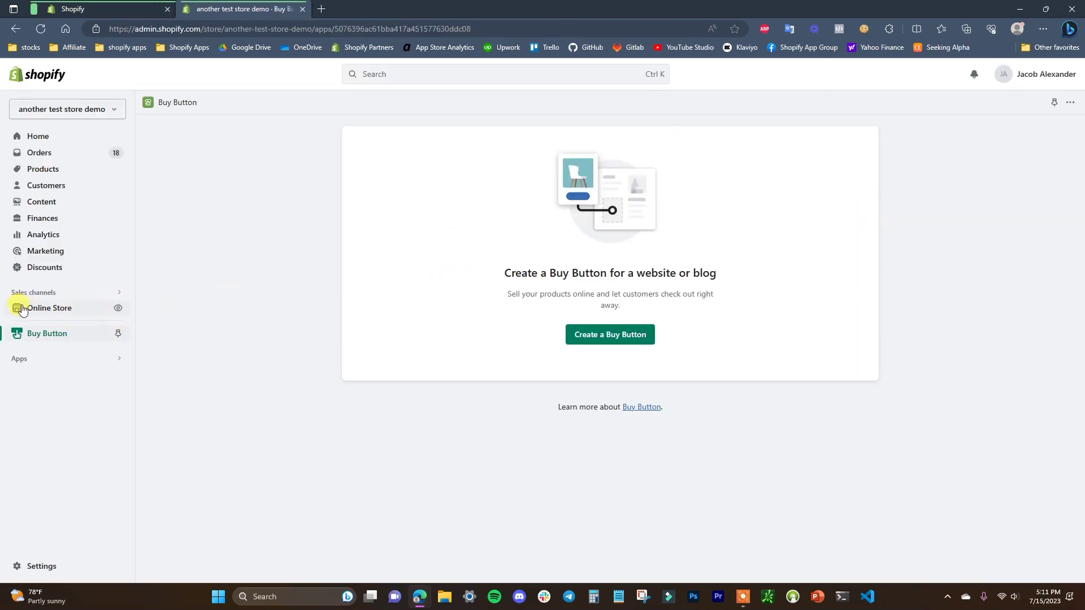
From the Buy Button channel page, start Create a Buy Button
click(95, 295)
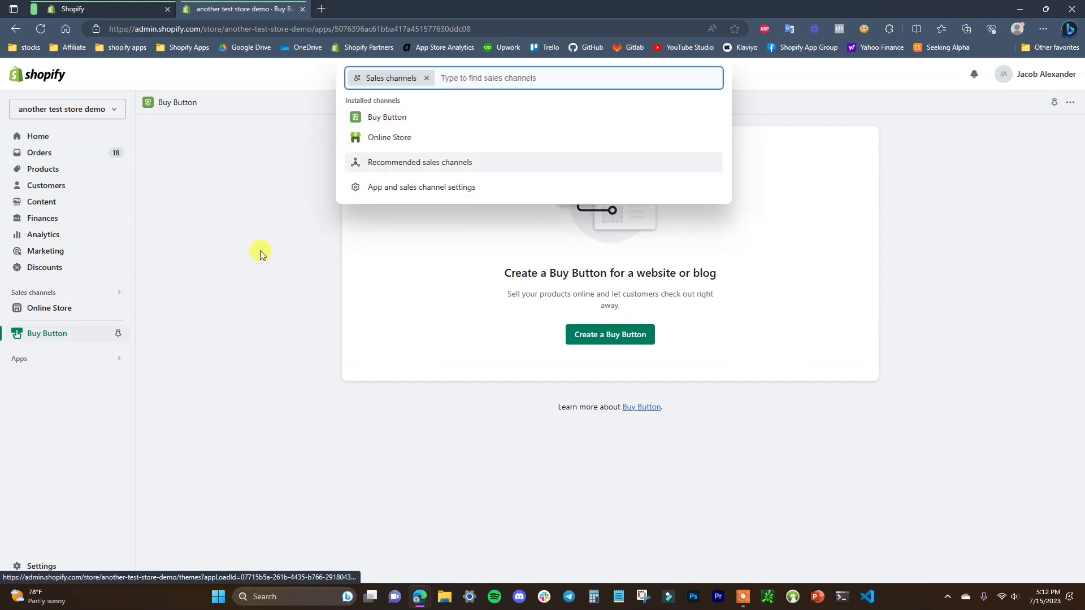
click(233, 275)
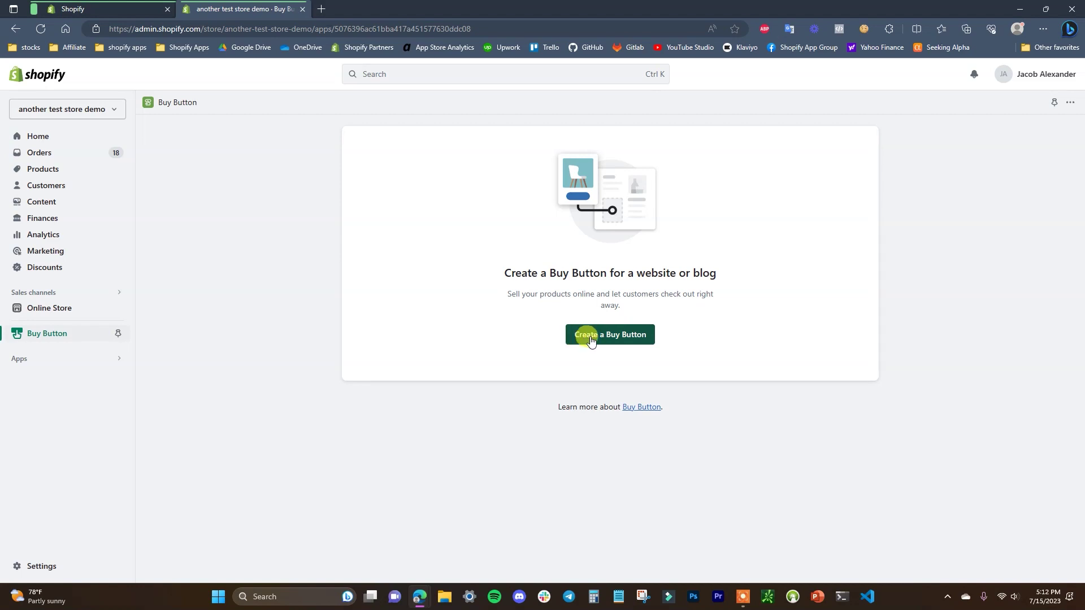
click(616, 343)
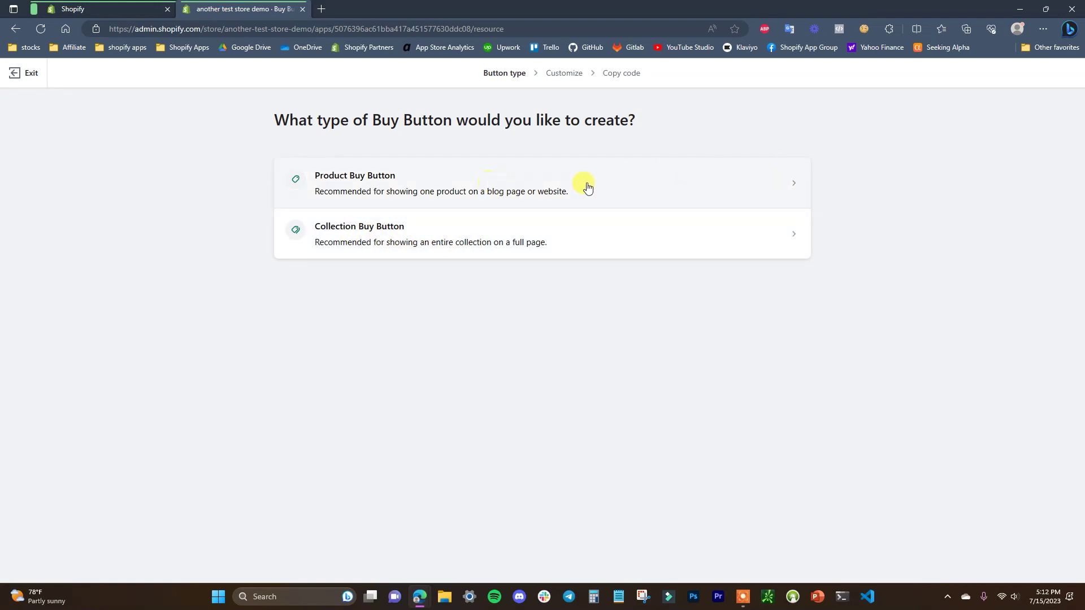
Choose Product Buy Button and select the SKIN 3in1 Facial Care Bundle
click(723, 191)
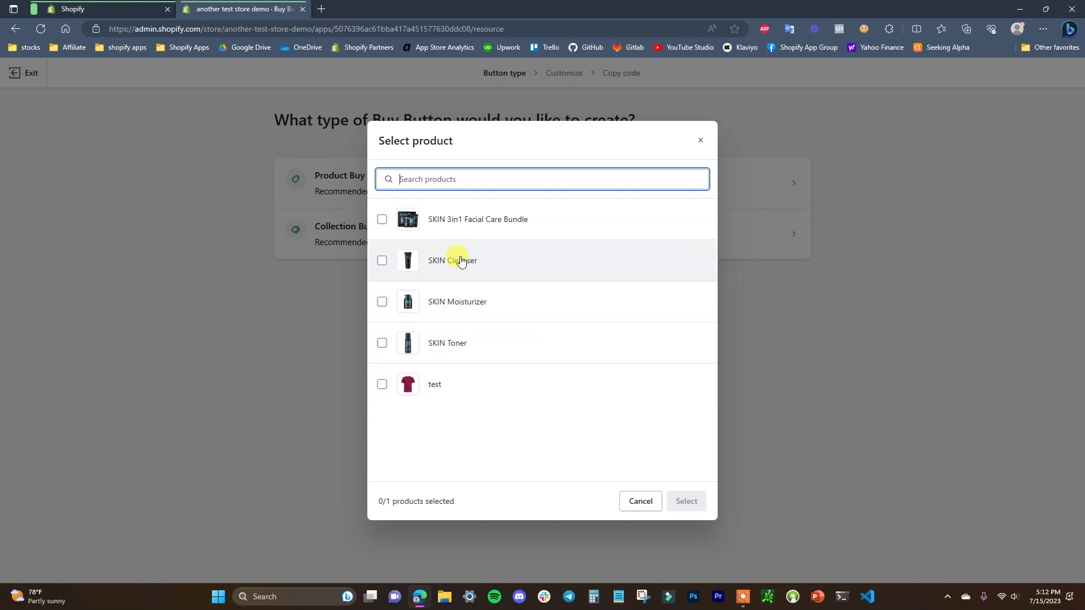
click(380, 220)
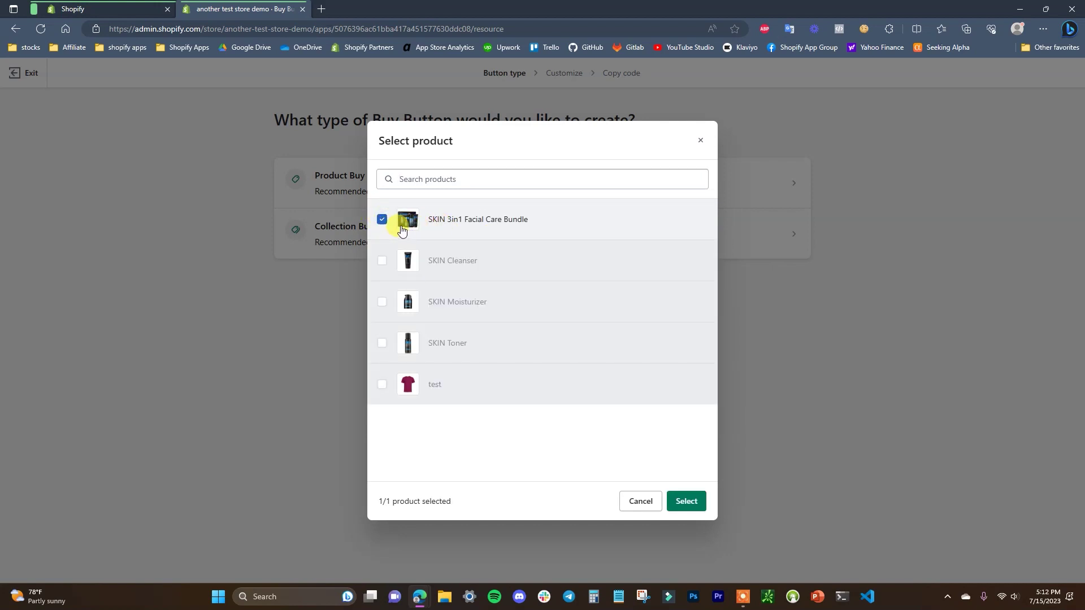
click(695, 501)
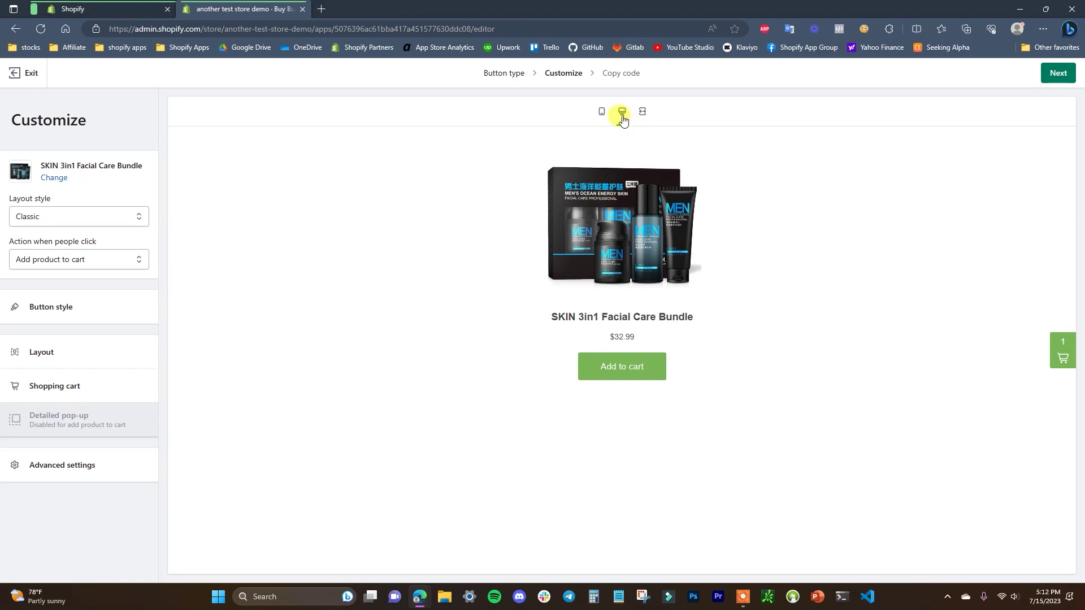
Check the mobile and desktop previews, then change layout style from Basic to Full view
click(603, 117)
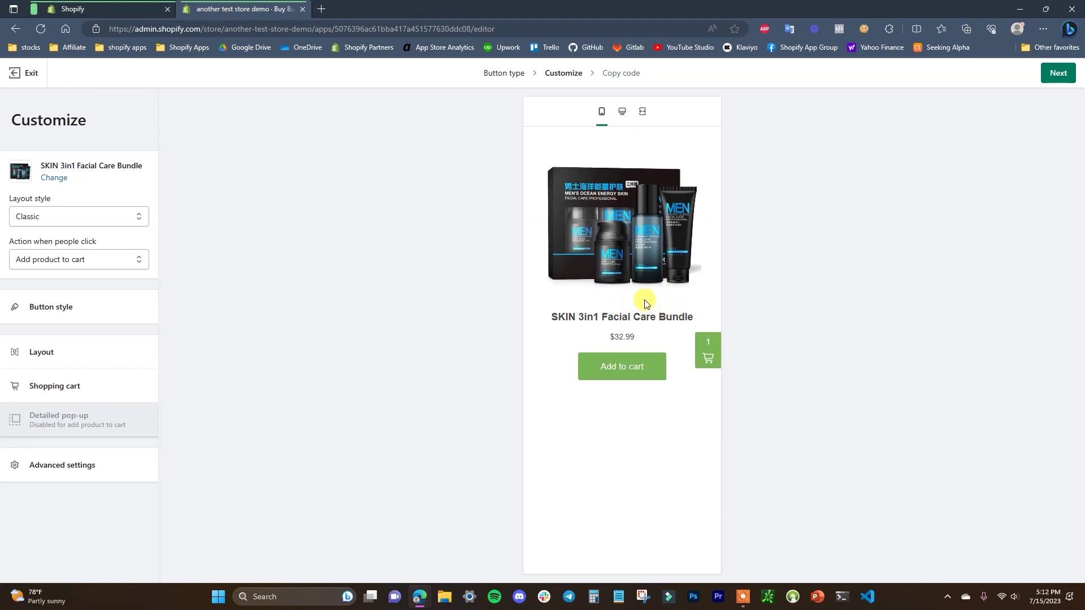
click(621, 112)
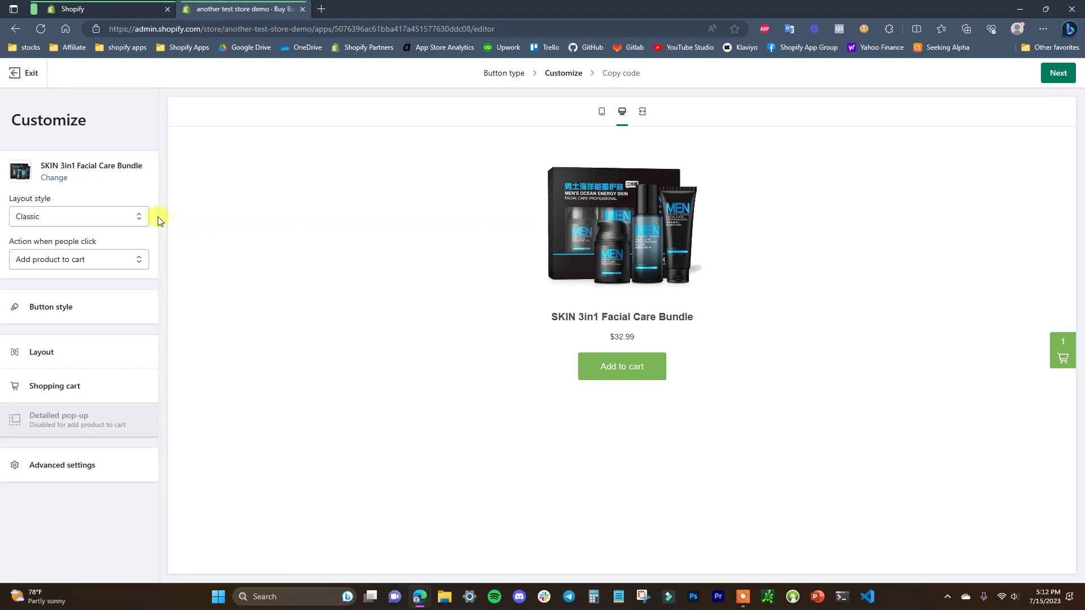
click(111, 217)
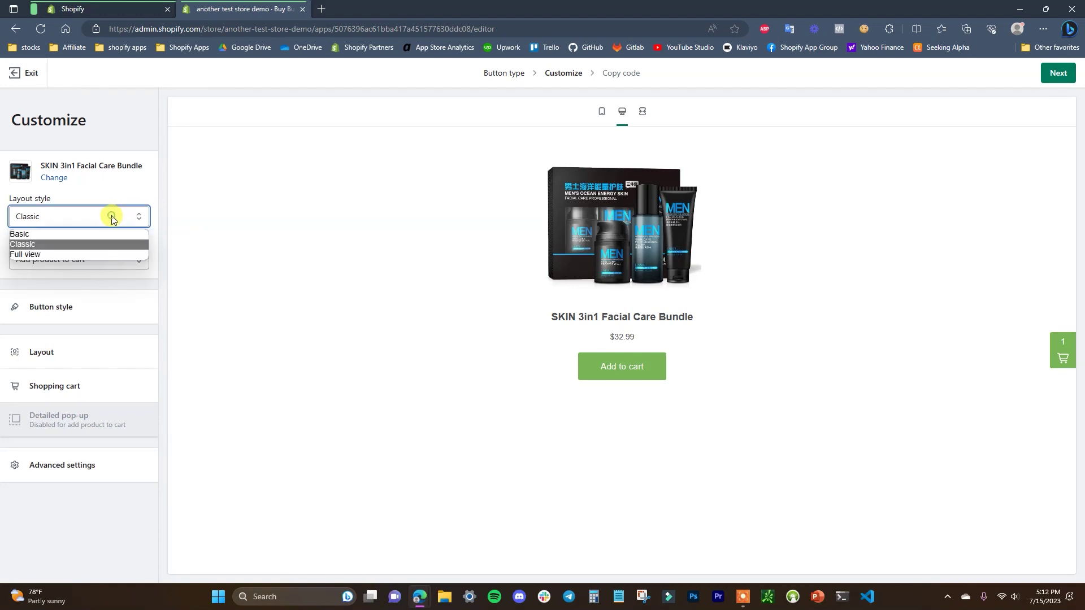
click(67, 234)
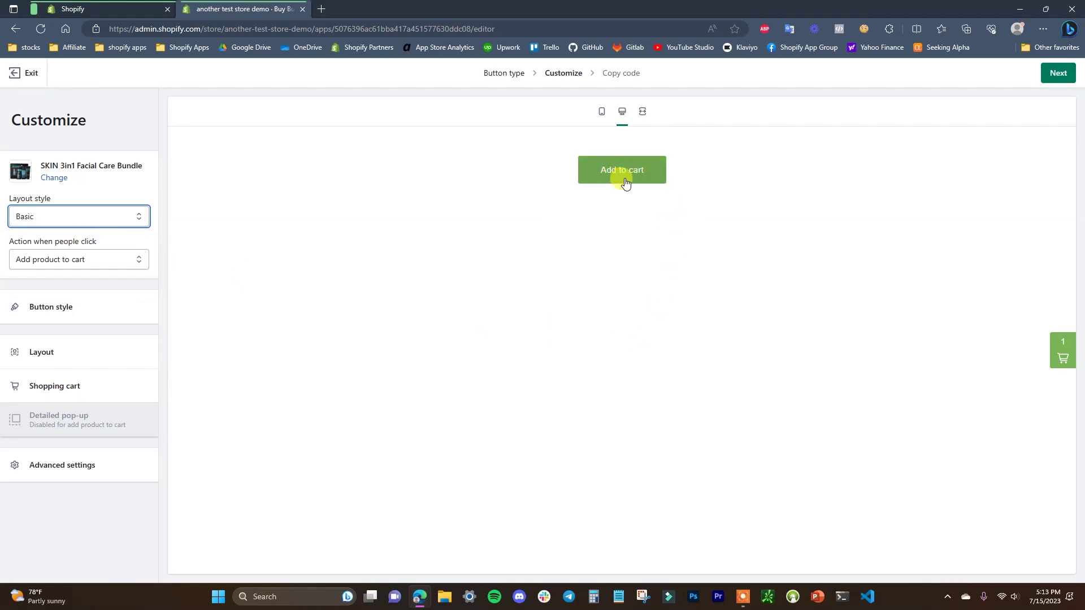
click(121, 214)
click(84, 255)
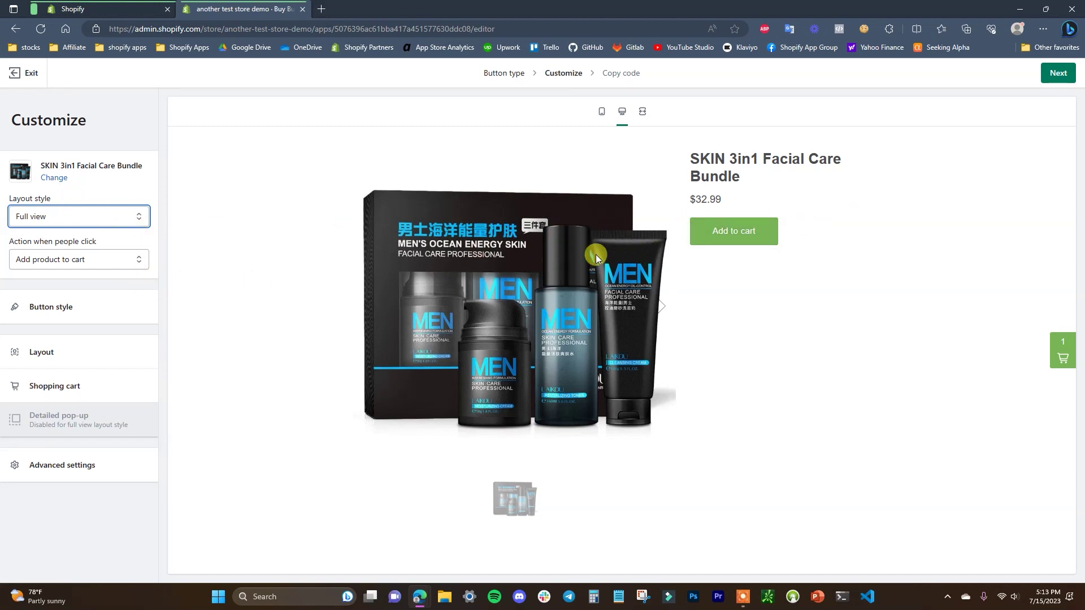
Compare Basic and Classic layout styles, settling on Classic
click(124, 219)
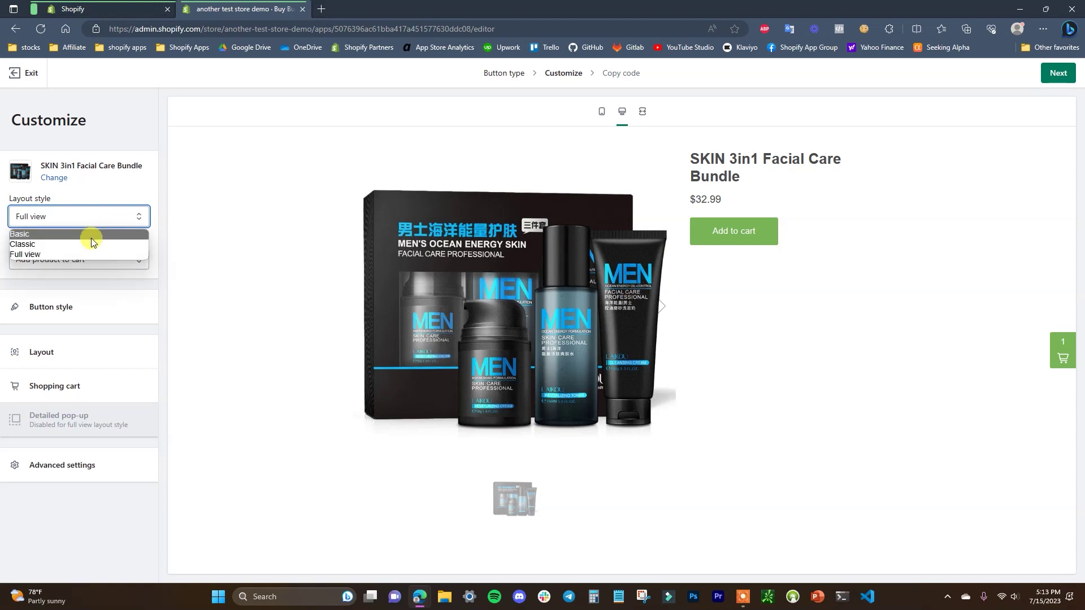
click(90, 236)
click(69, 221)
click(63, 244)
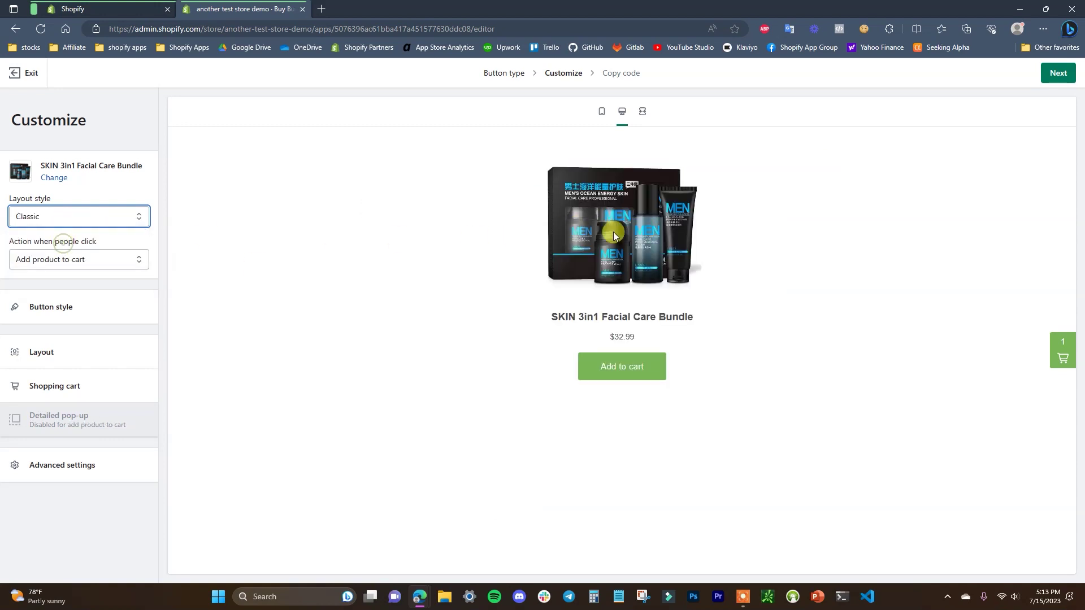
click(101, 210)
click(102, 235)
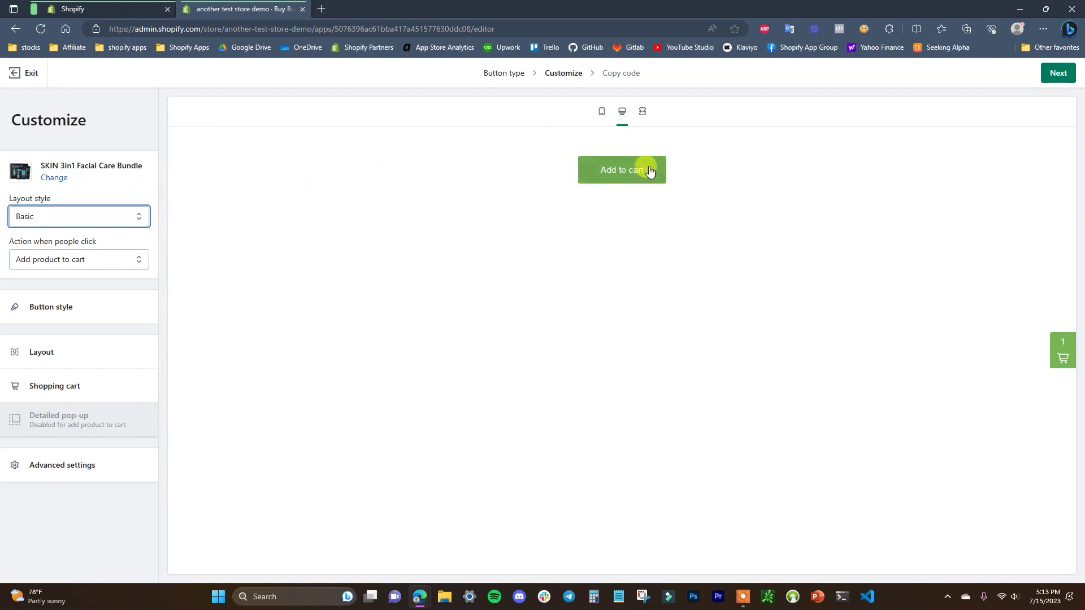
click(140, 218)
click(102, 244)
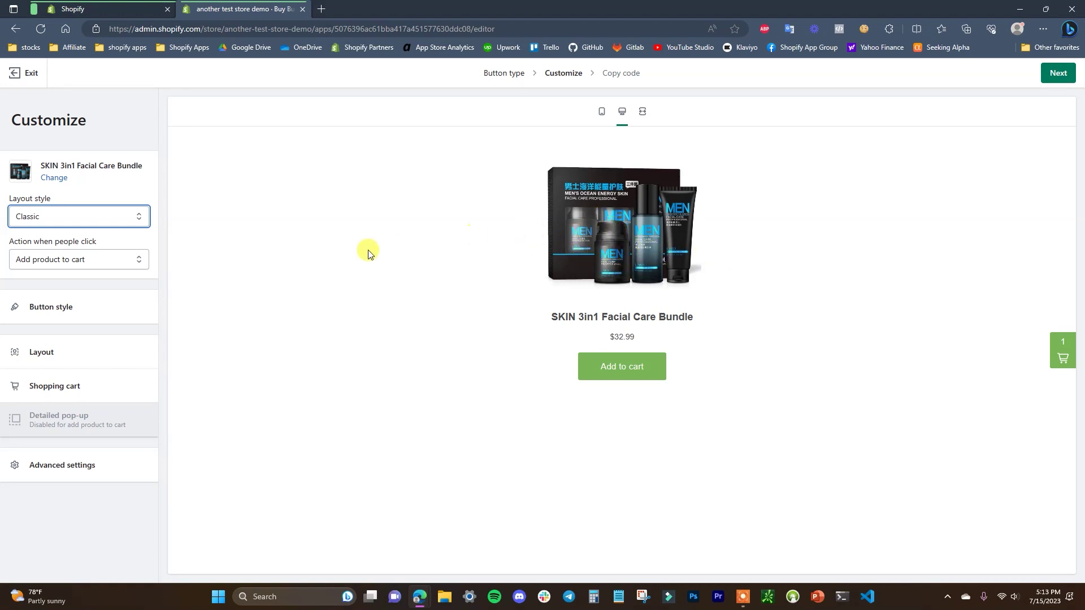
Try the click actions Direct to checkout, Open product details and Add to cart
click(118, 267)
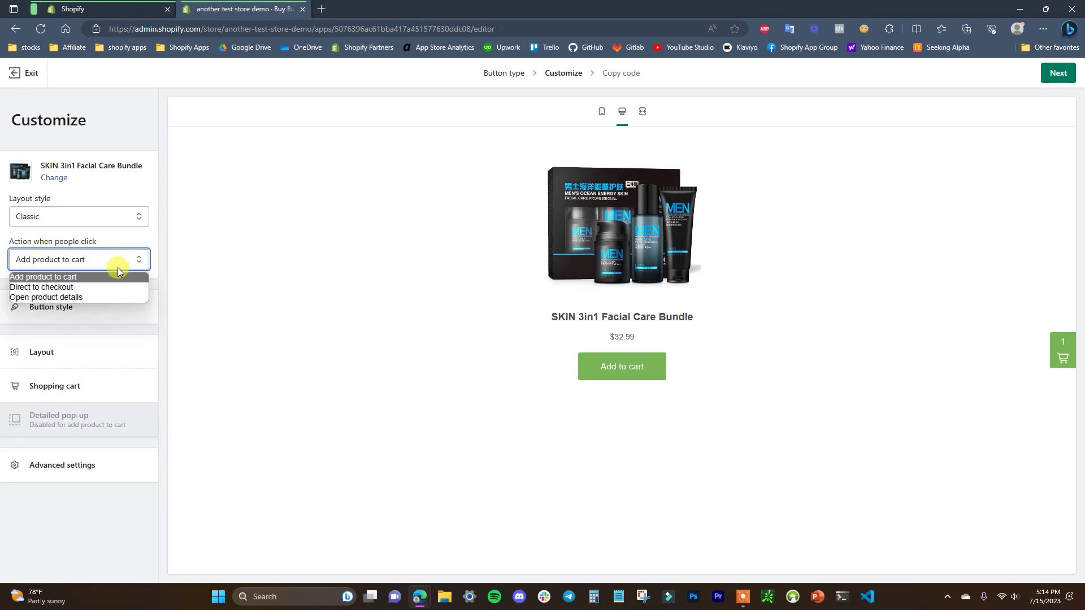
click(94, 286)
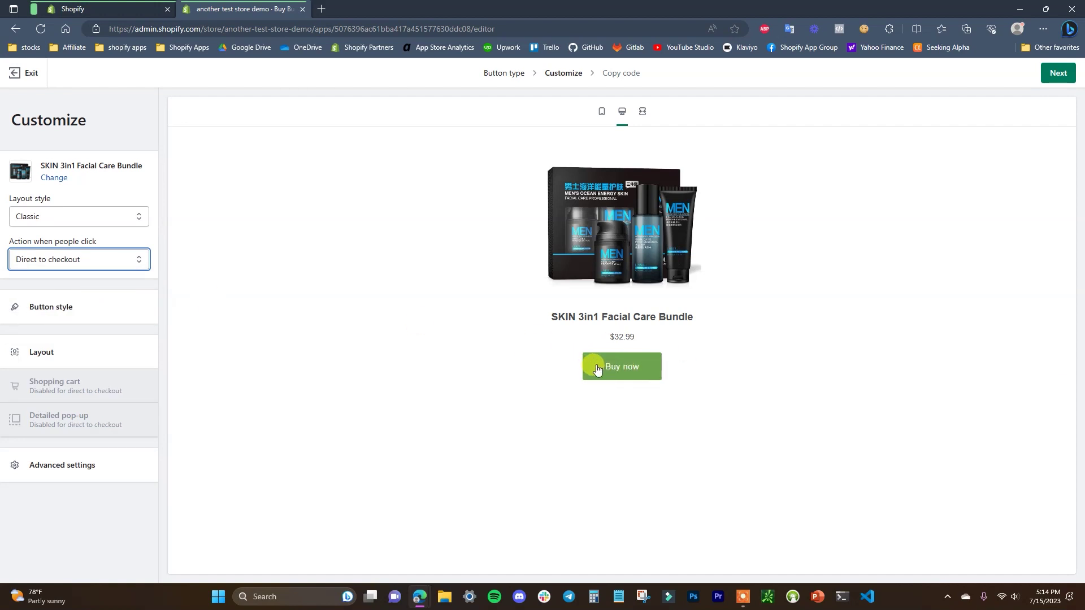
click(128, 260)
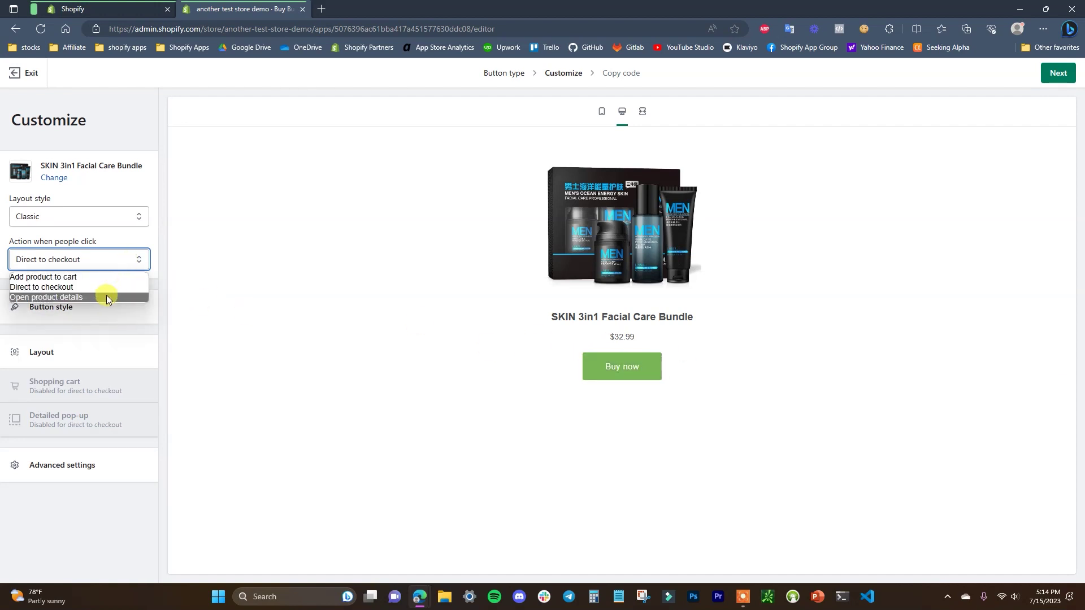
click(107, 296)
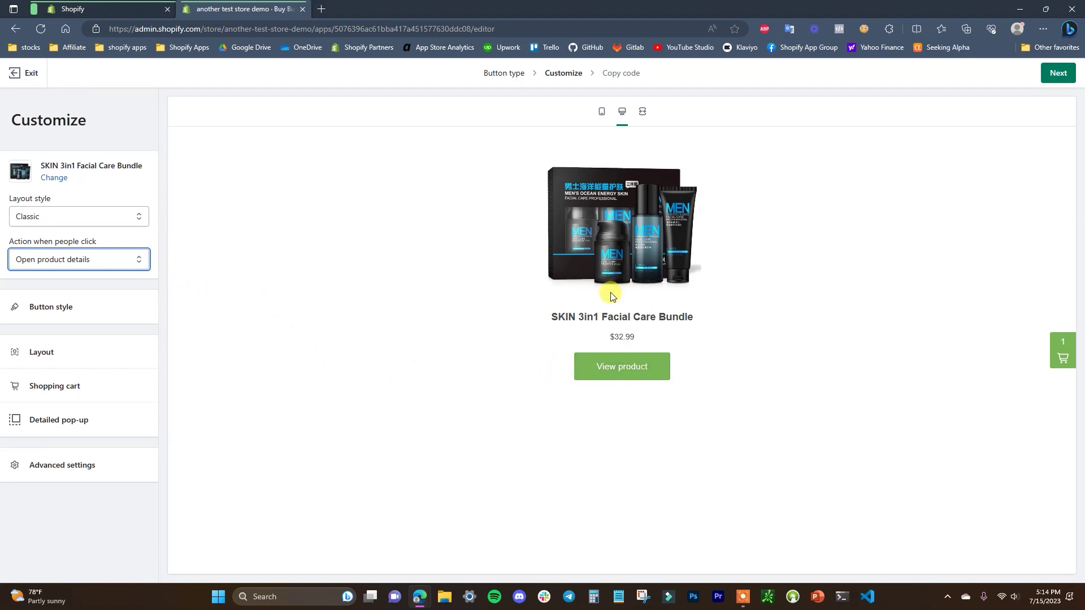
click(100, 259)
click(100, 273)
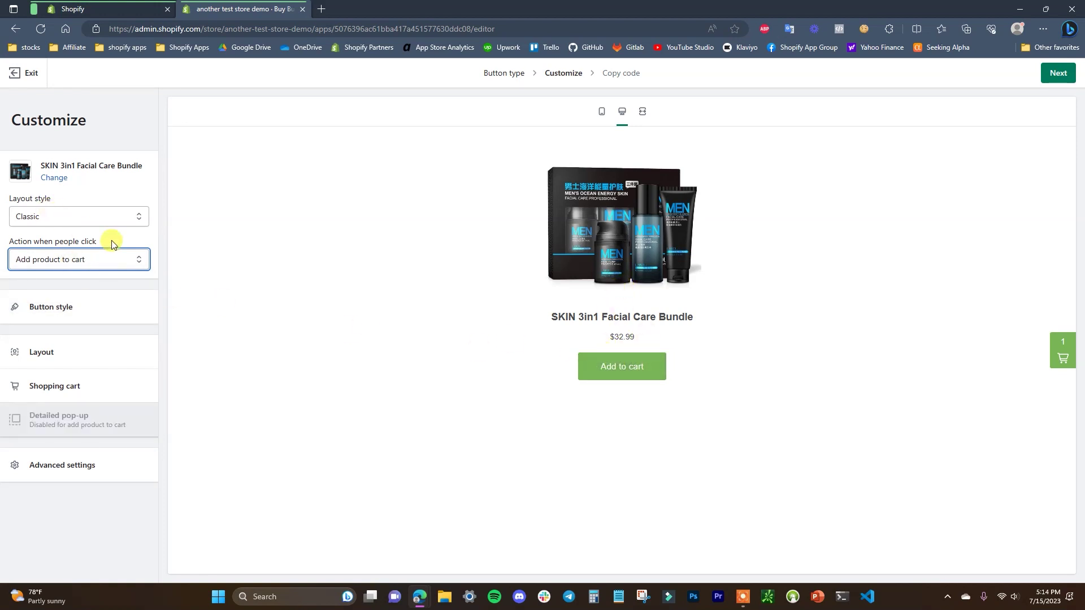
click(127, 259)
click(97, 287)
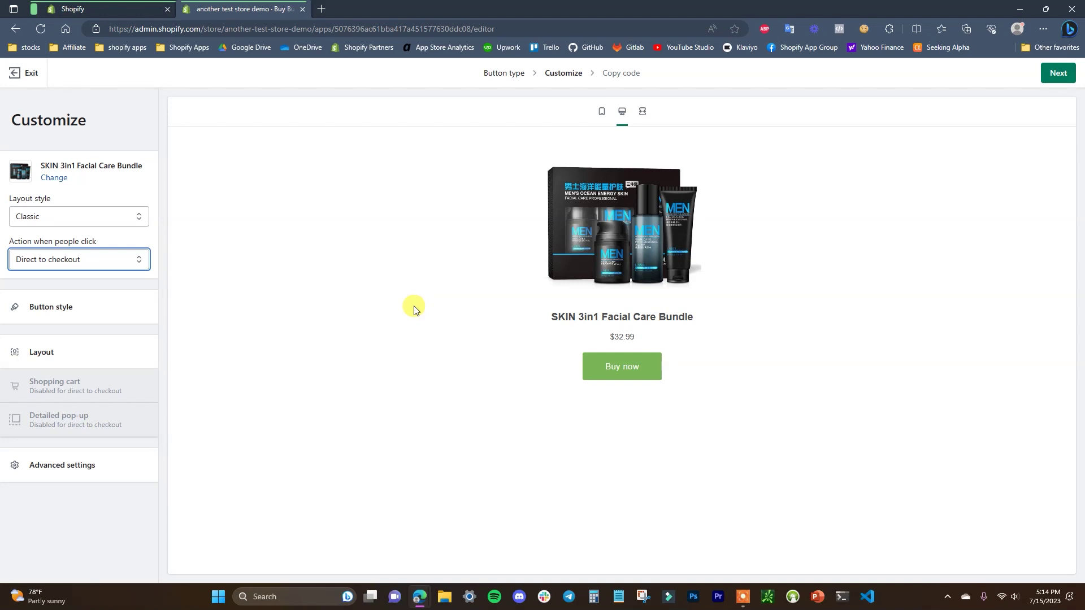
Cycle the click actions again and settle on Direct to checkout, labelled Buy now
click(124, 260)
click(526, 402)
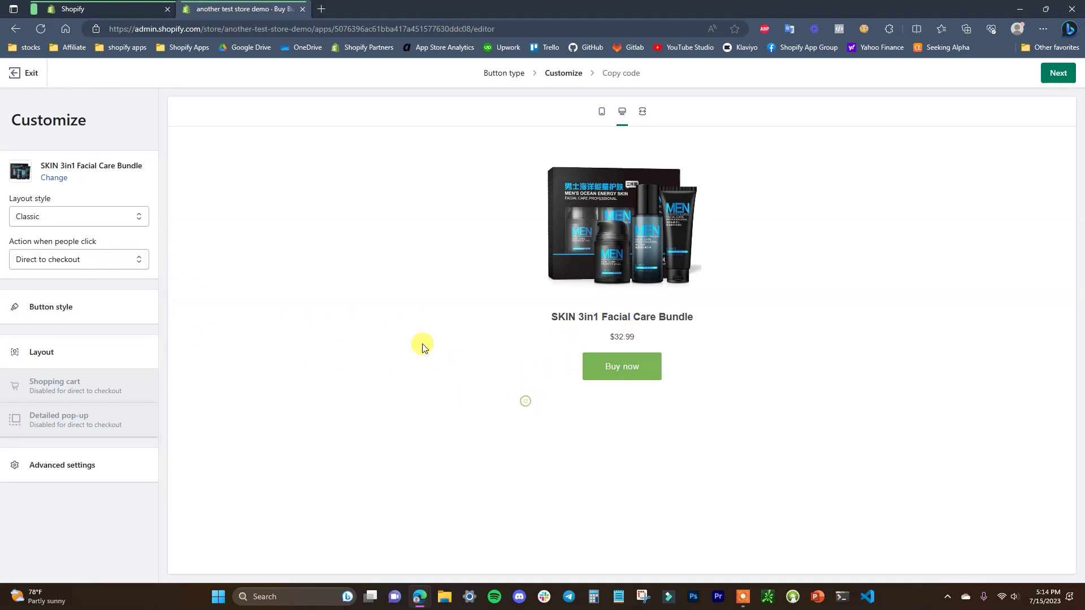
click(129, 262)
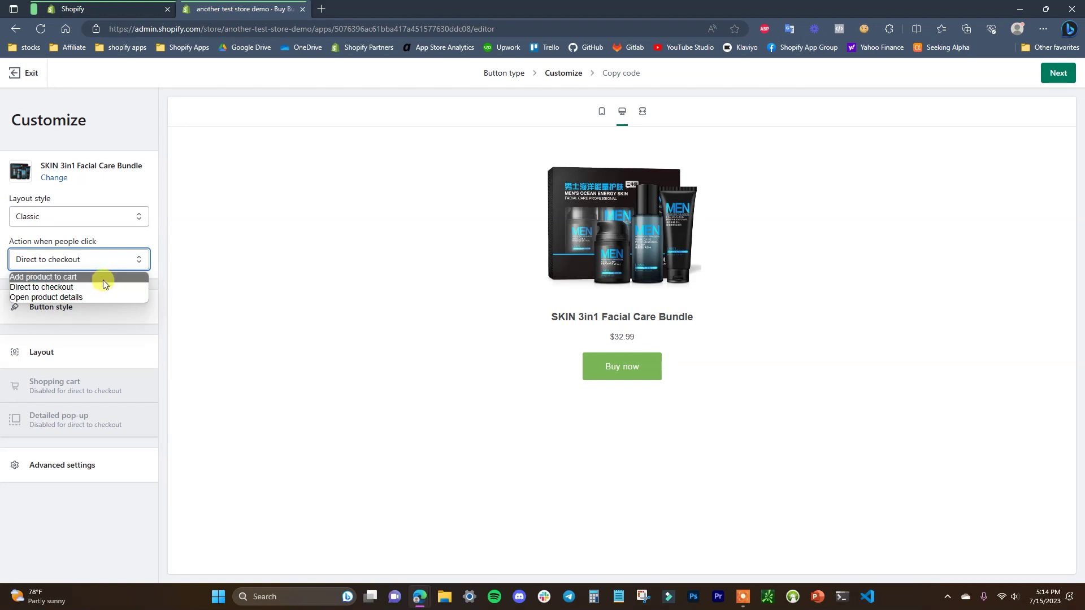
click(111, 278)
click(112, 258)
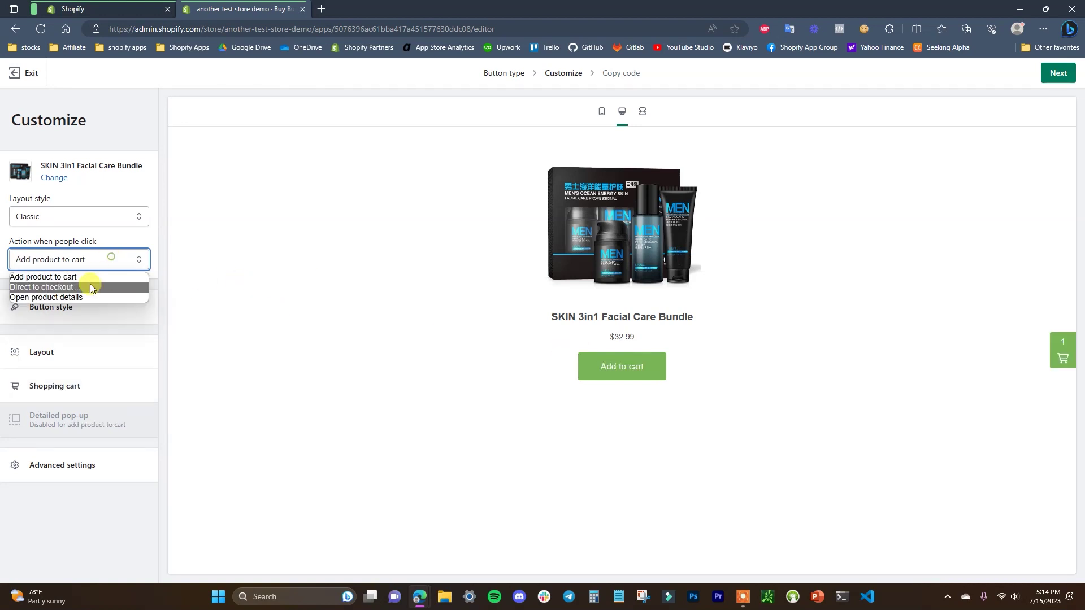
click(68, 297)
click(123, 265)
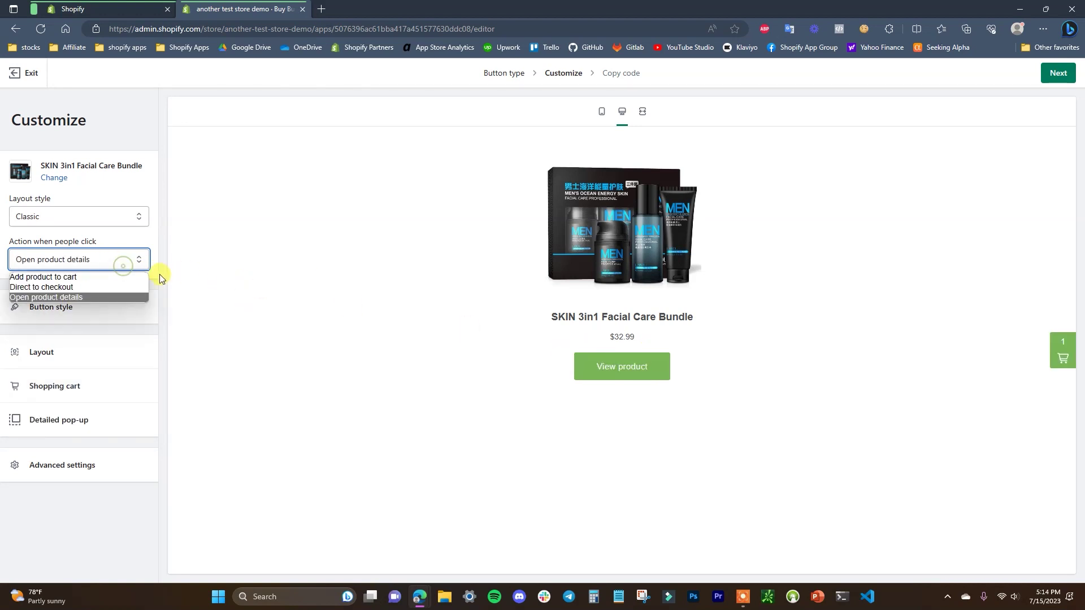
click(104, 287)
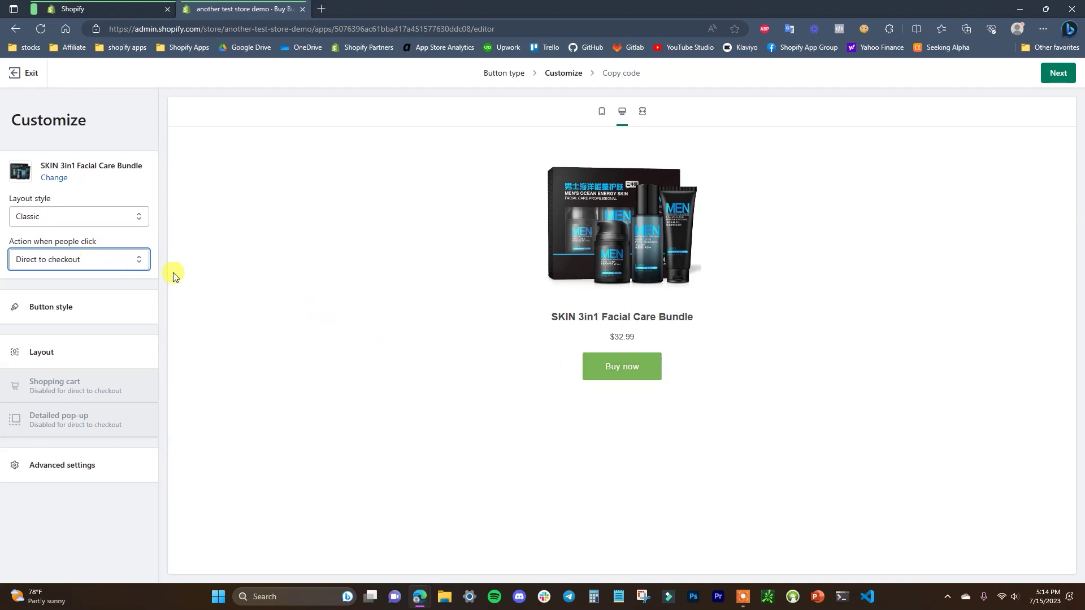
click(100, 320)
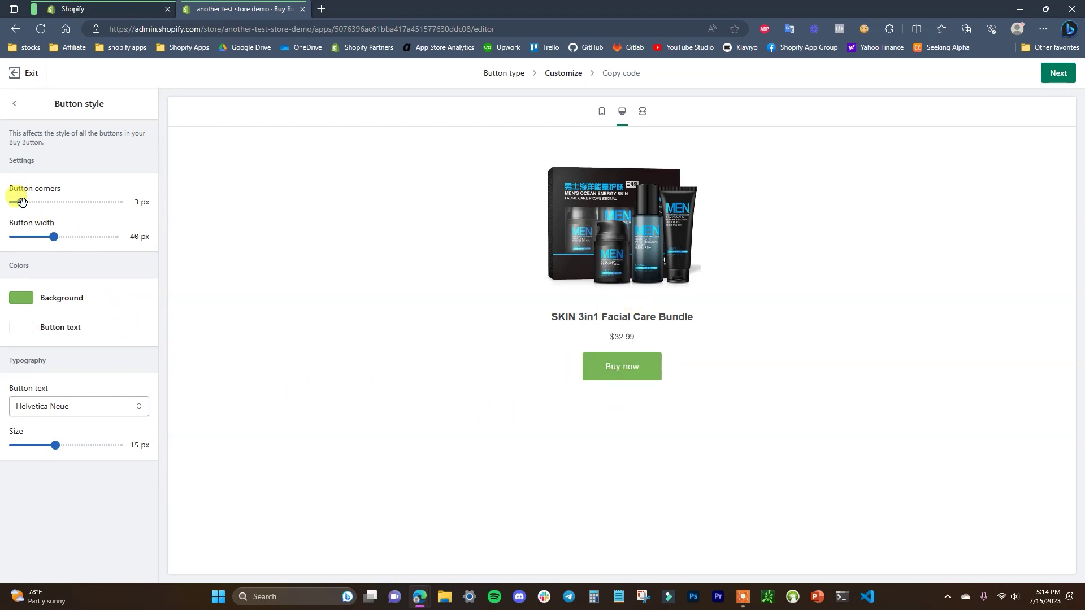
Set the Buy now button's corners to 20 px and its width to 62 px
drag(26, 201, 75, 204)
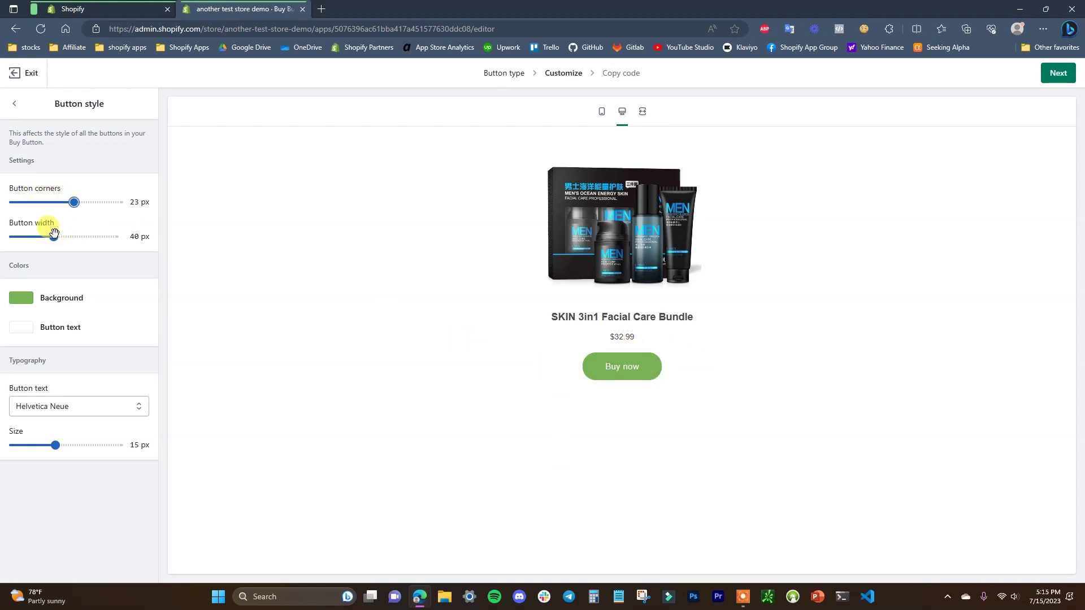
drag(54, 233, 76, 236)
click(74, 202)
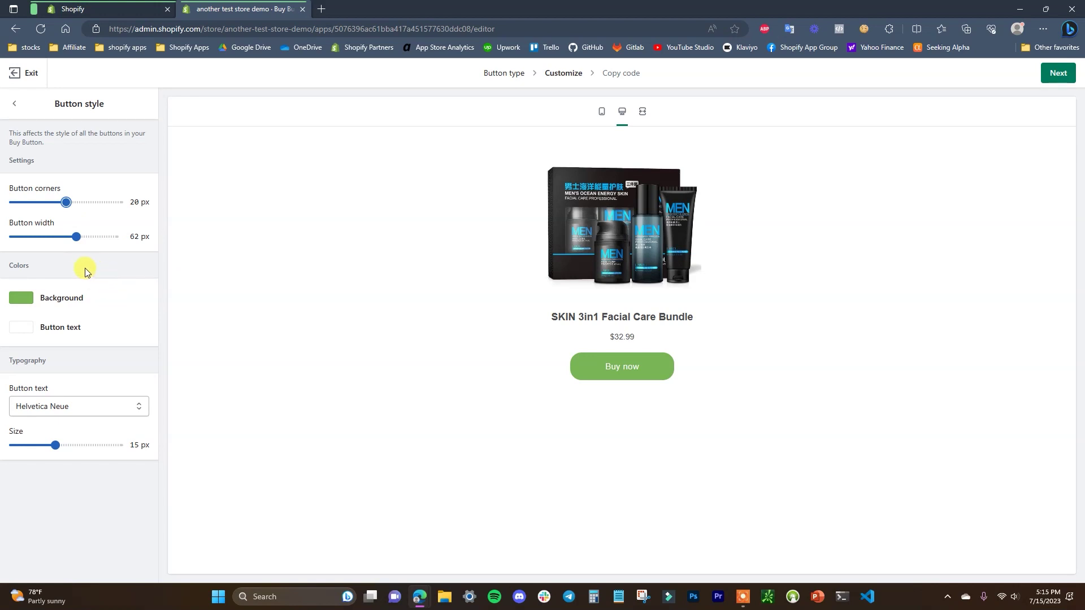
click(24, 300)
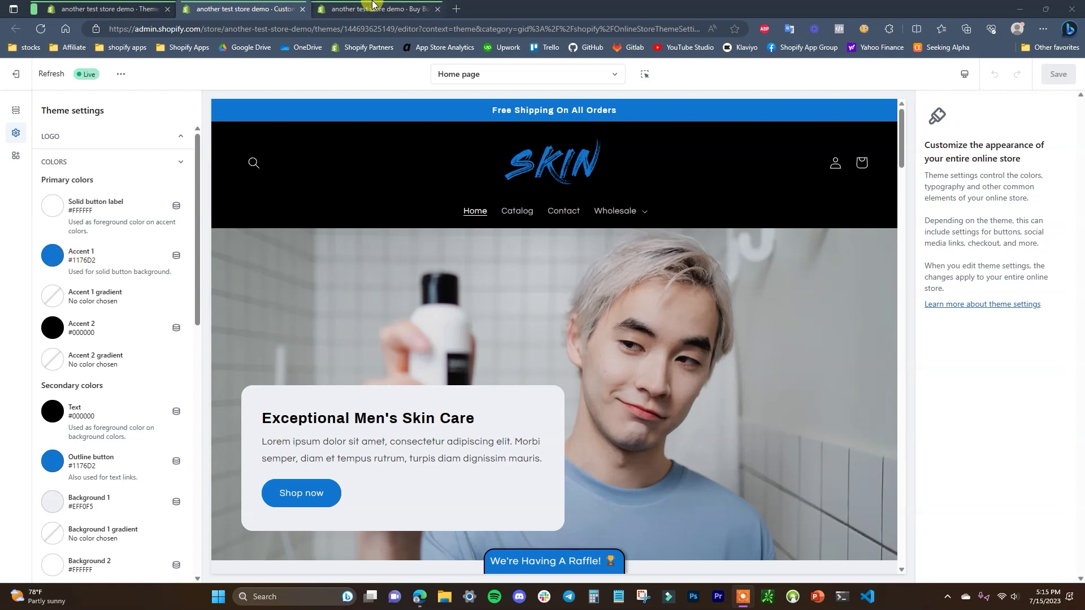
Paste the blue hex code as the Buy now button background, keeping the text white
click(342, 7)
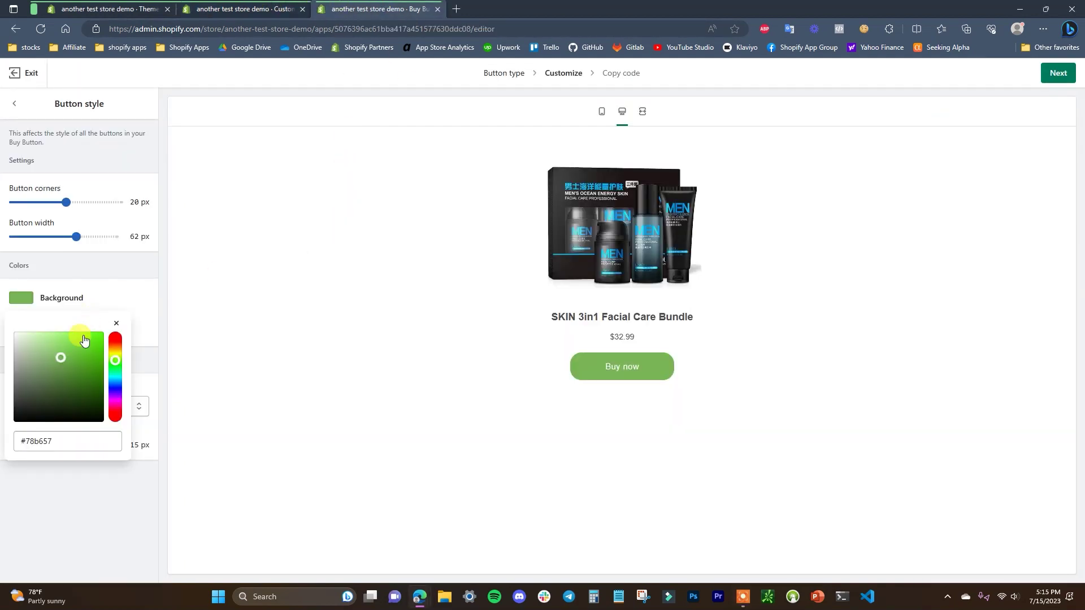
drag(52, 441, 36, 442)
key(ctrl+v)
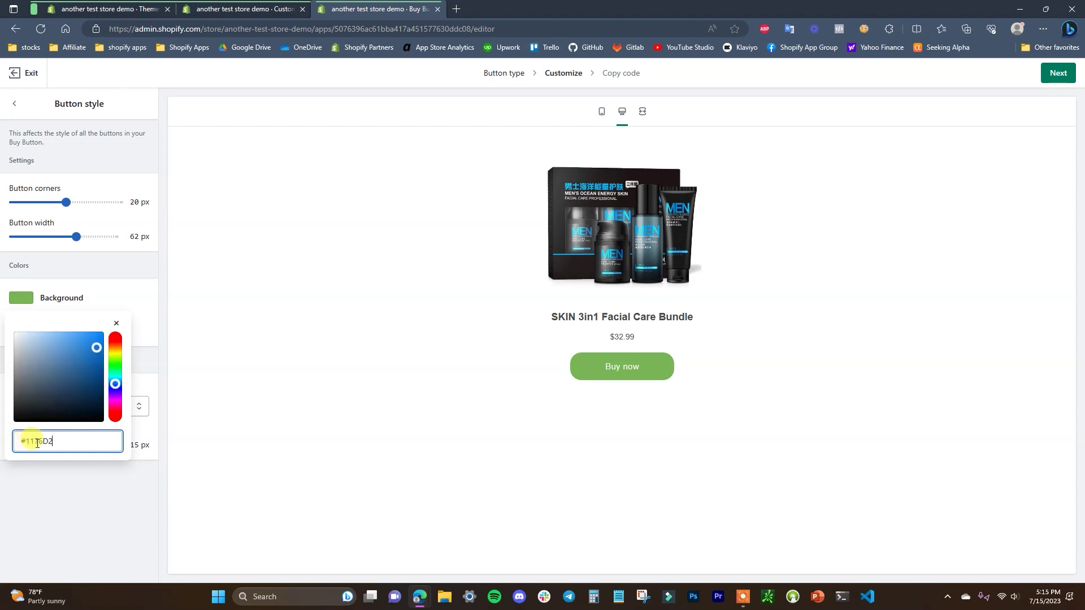
click(153, 335)
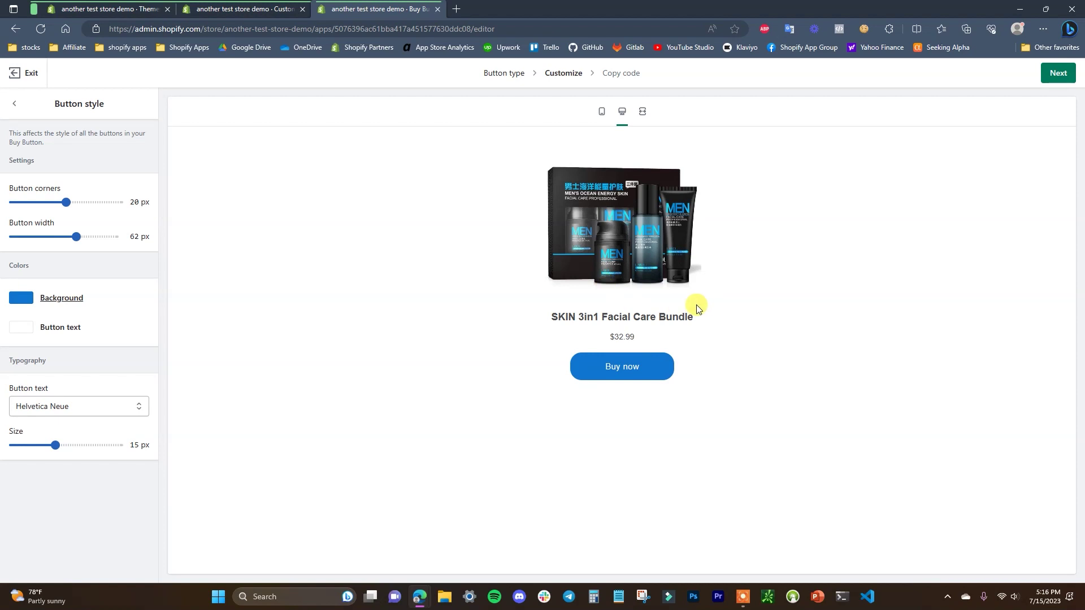
click(17, 327)
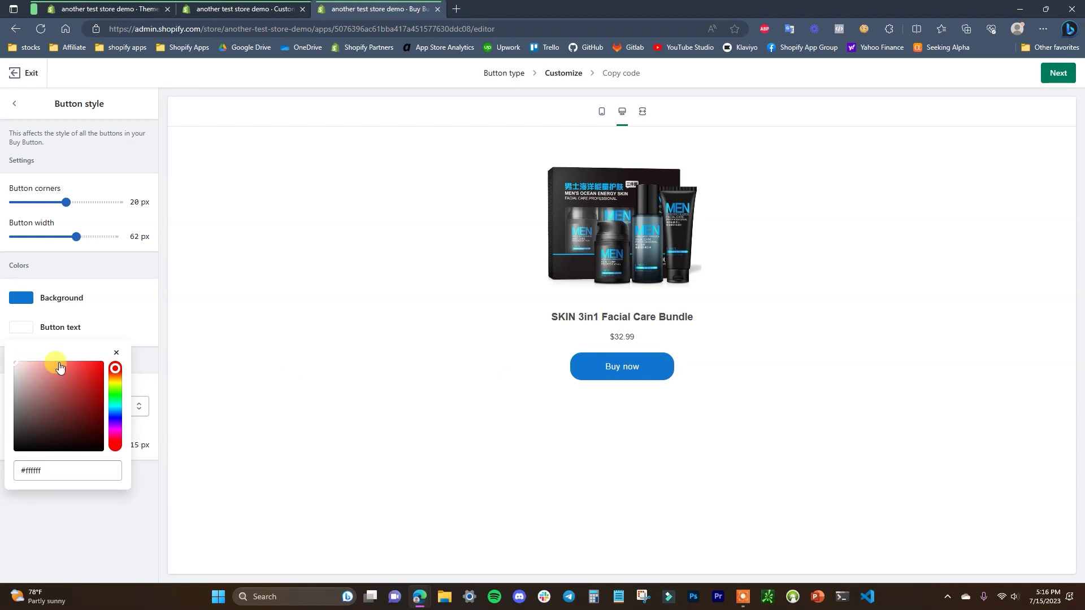
click(149, 332)
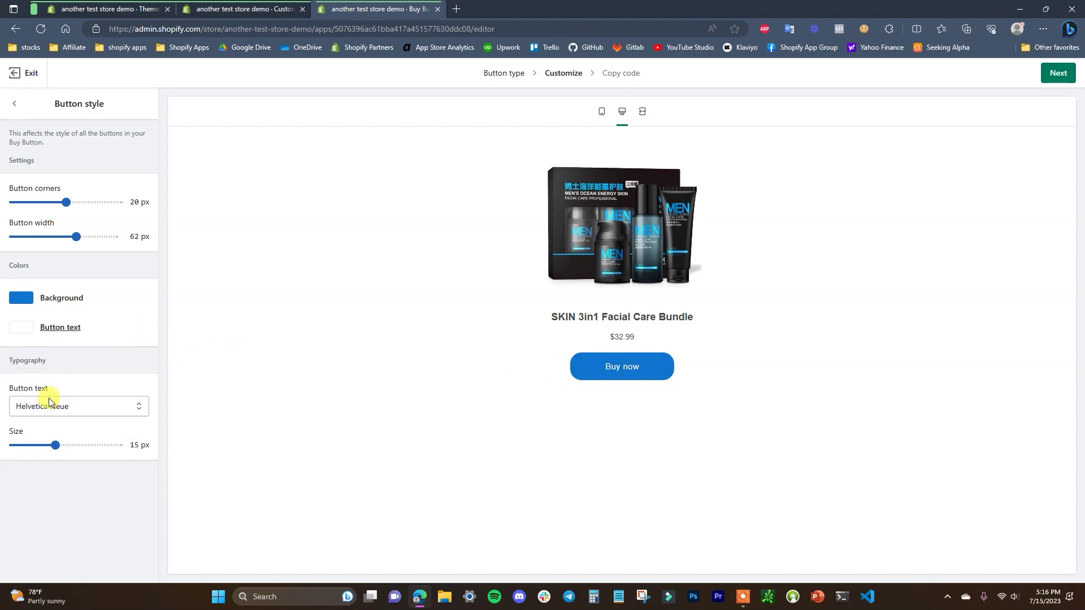
Set the button text to Montserrat at 17 px and check mobile and desktop previews
click(94, 415)
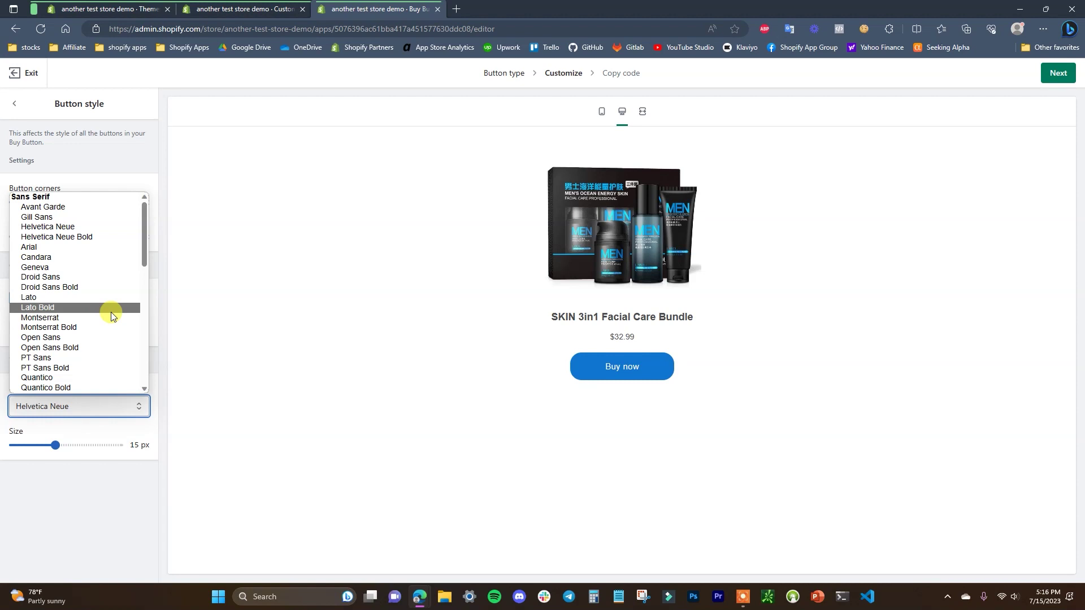
click(109, 406)
click(109, 406)
scroll(106, 266, down, 1)
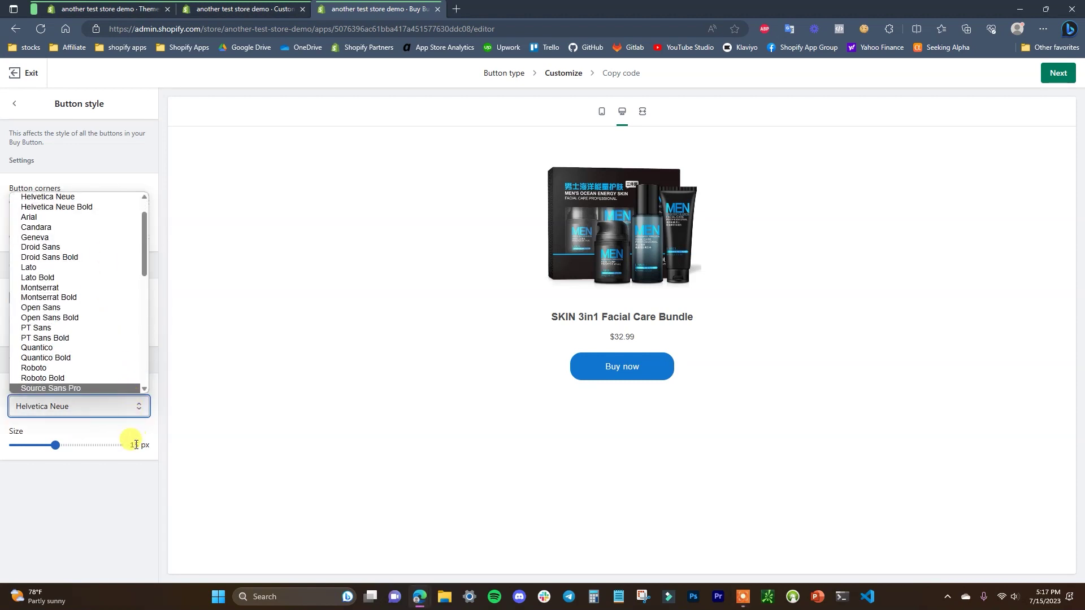
click(62, 288)
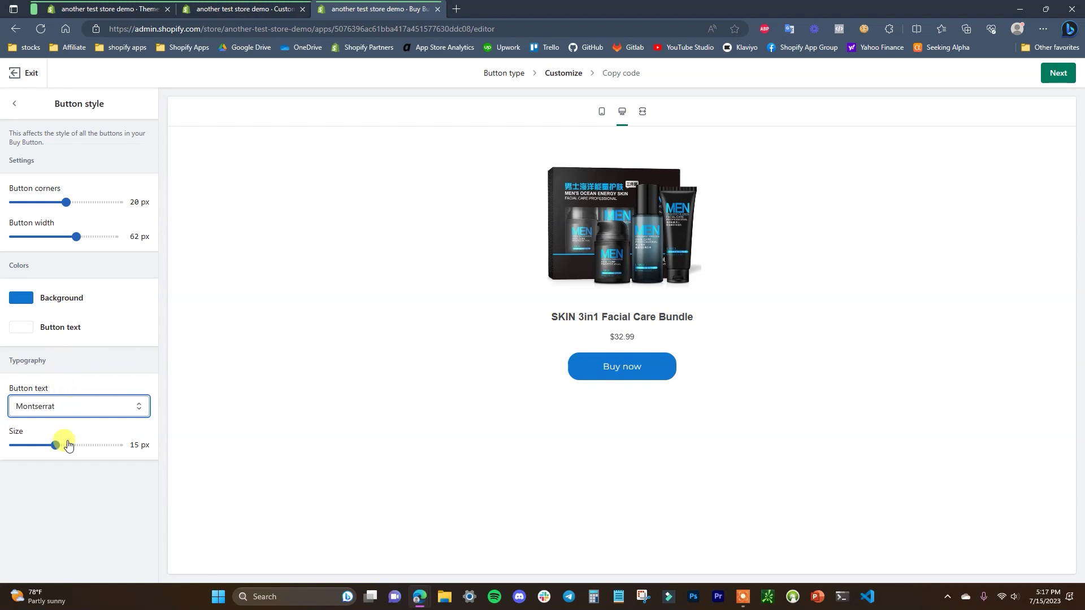
drag(55, 444, 97, 445)
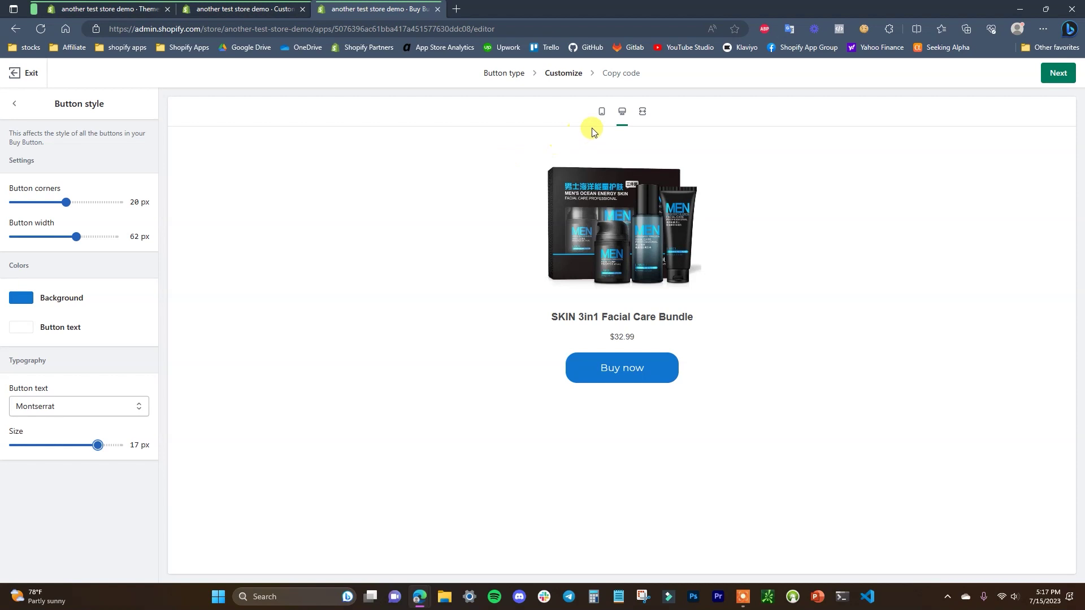
click(601, 112)
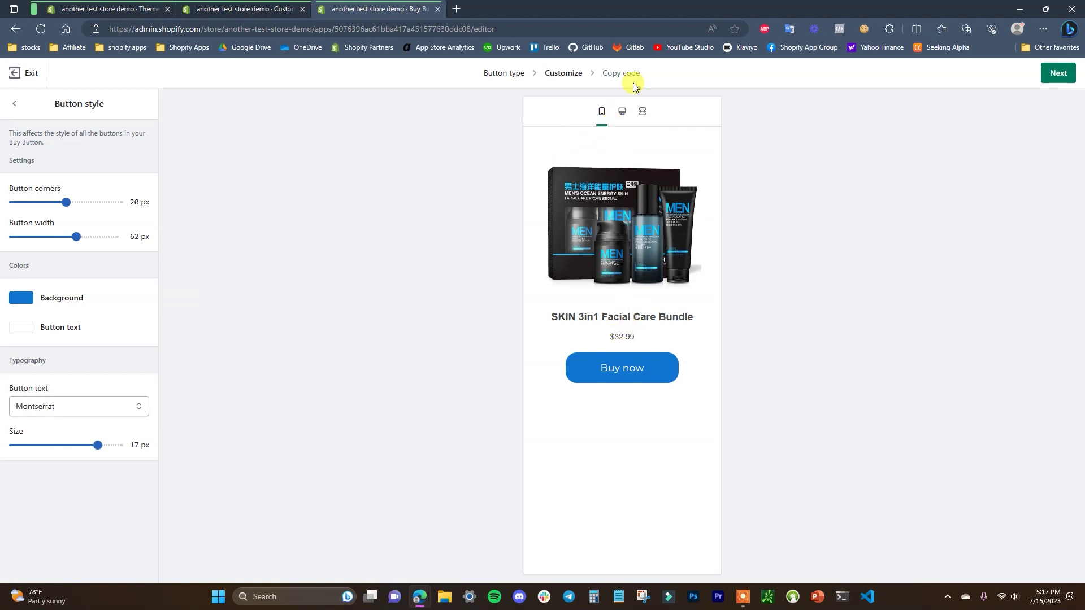
click(622, 111)
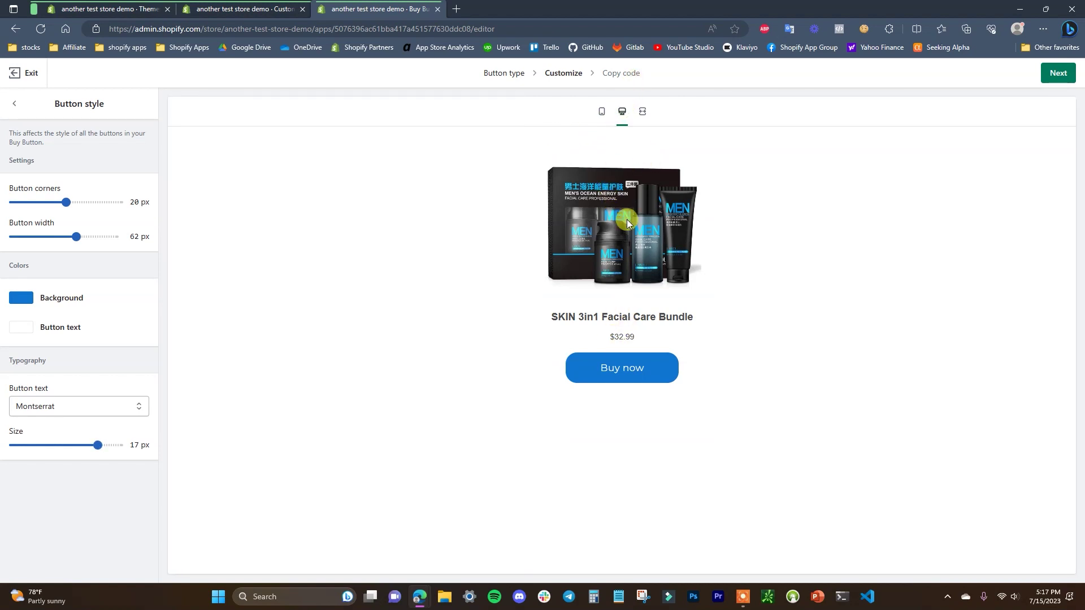
In Layout, try Medium and Large image sizes and extra images, then restore Small
click(14, 105)
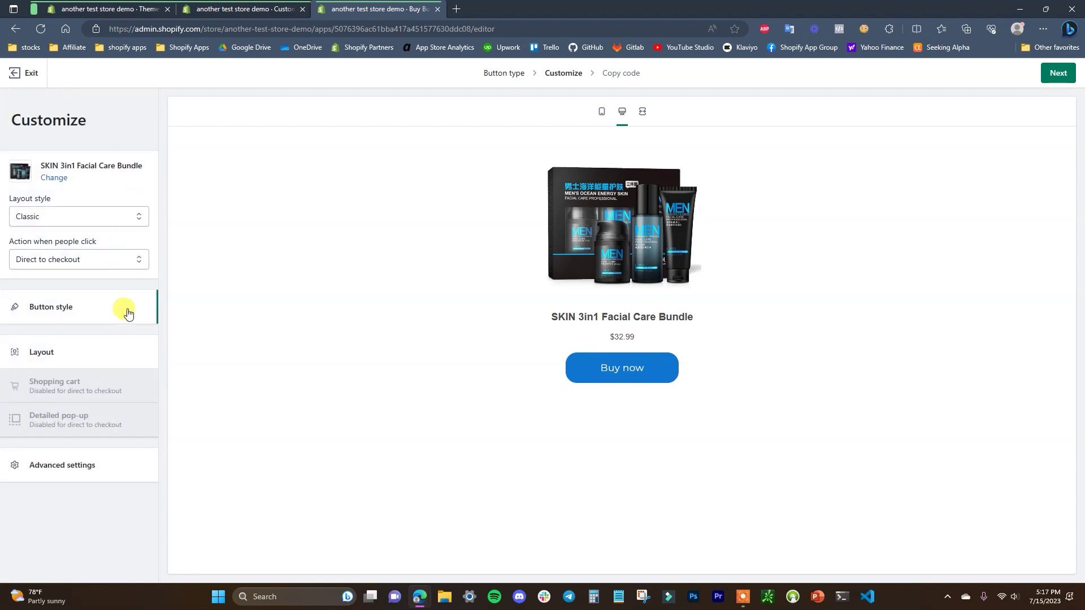
click(97, 353)
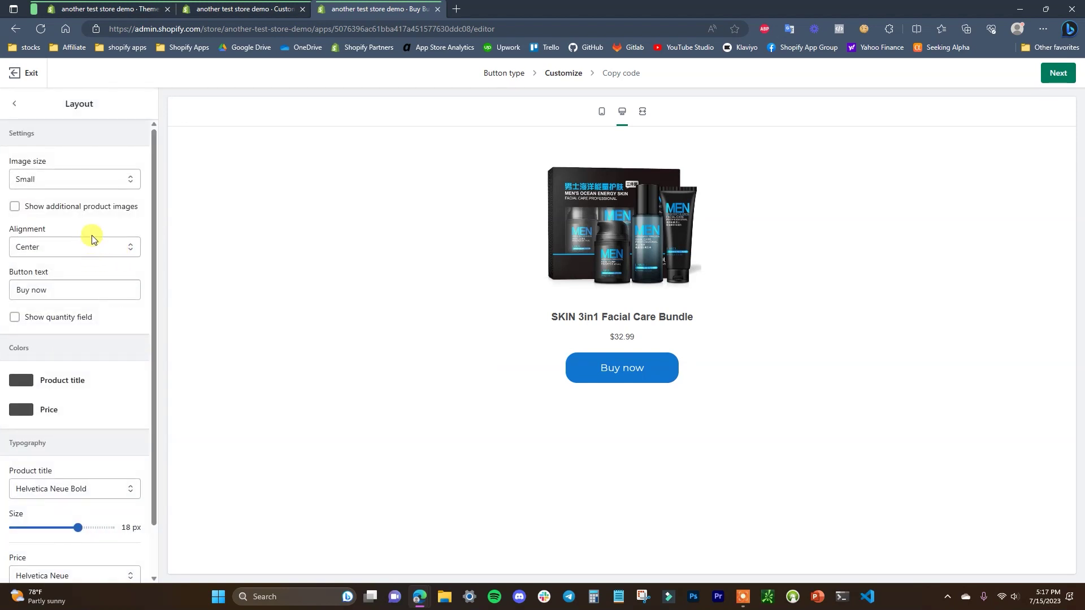
click(99, 179)
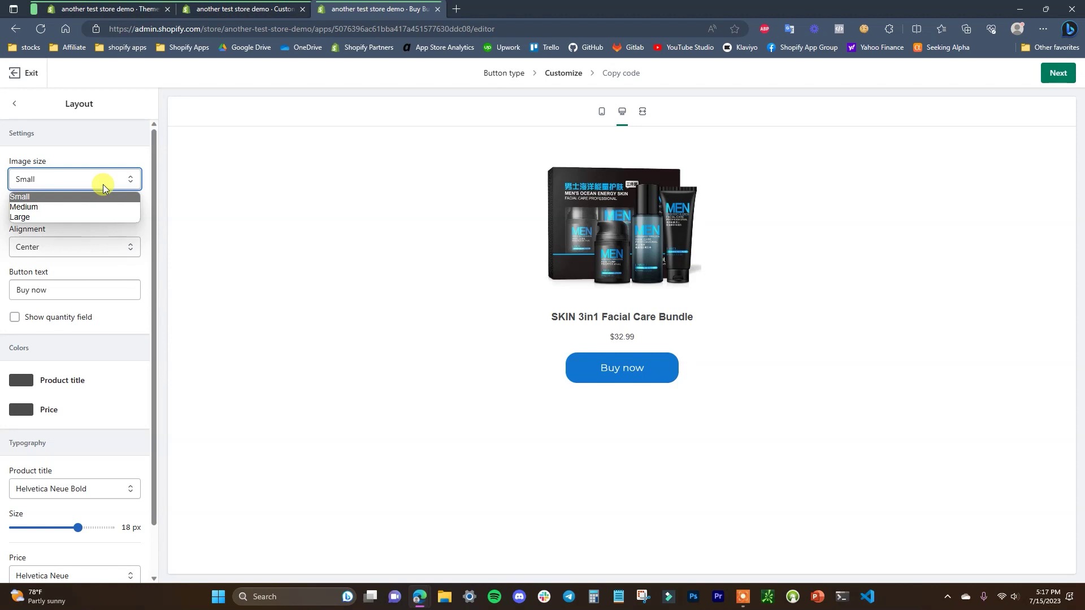
click(87, 207)
click(99, 183)
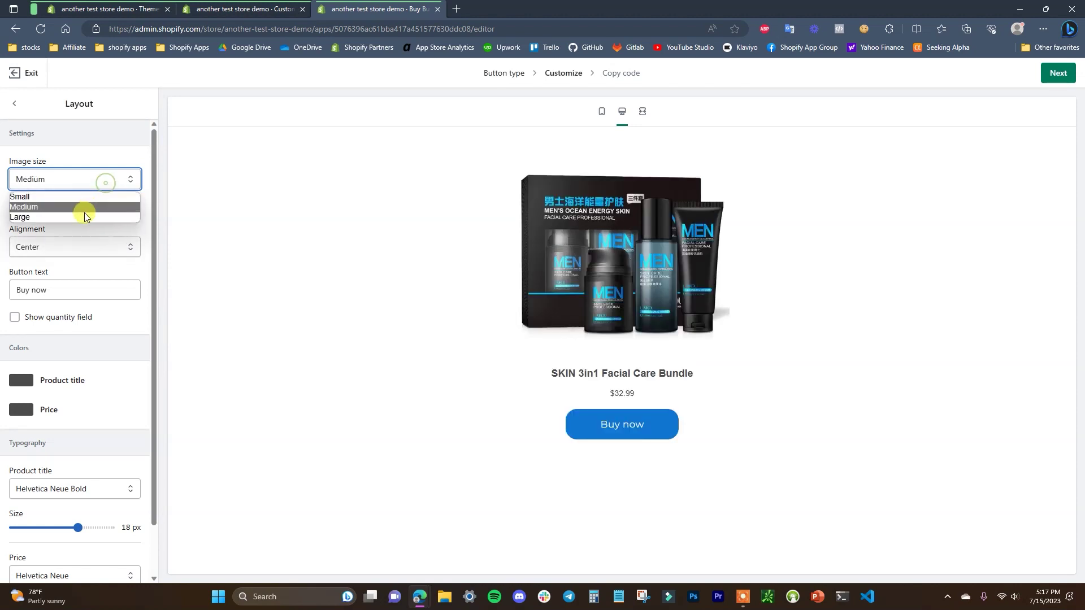
click(85, 217)
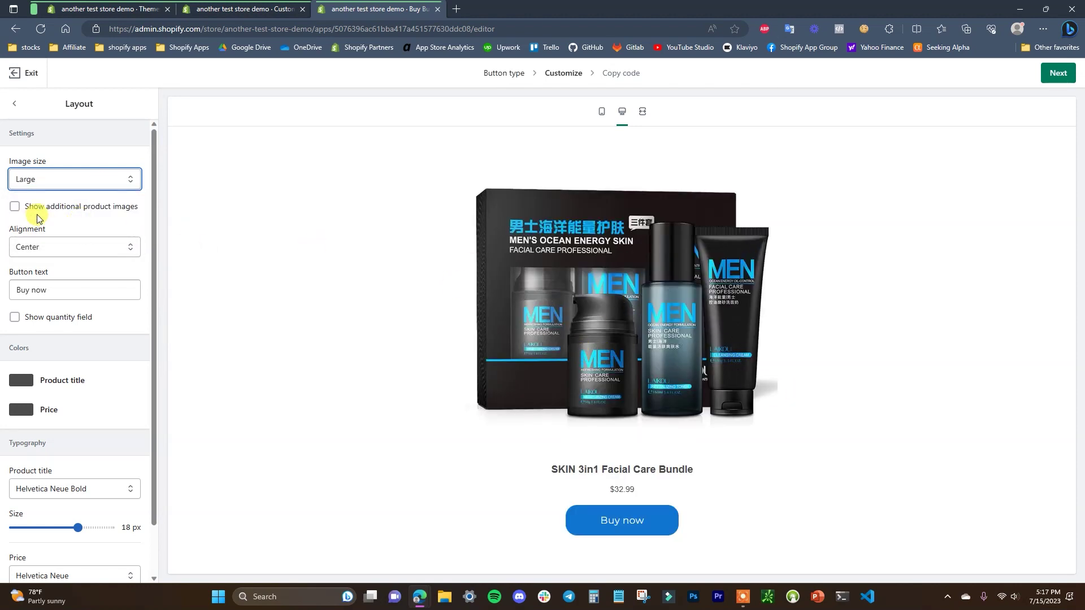
click(15, 206)
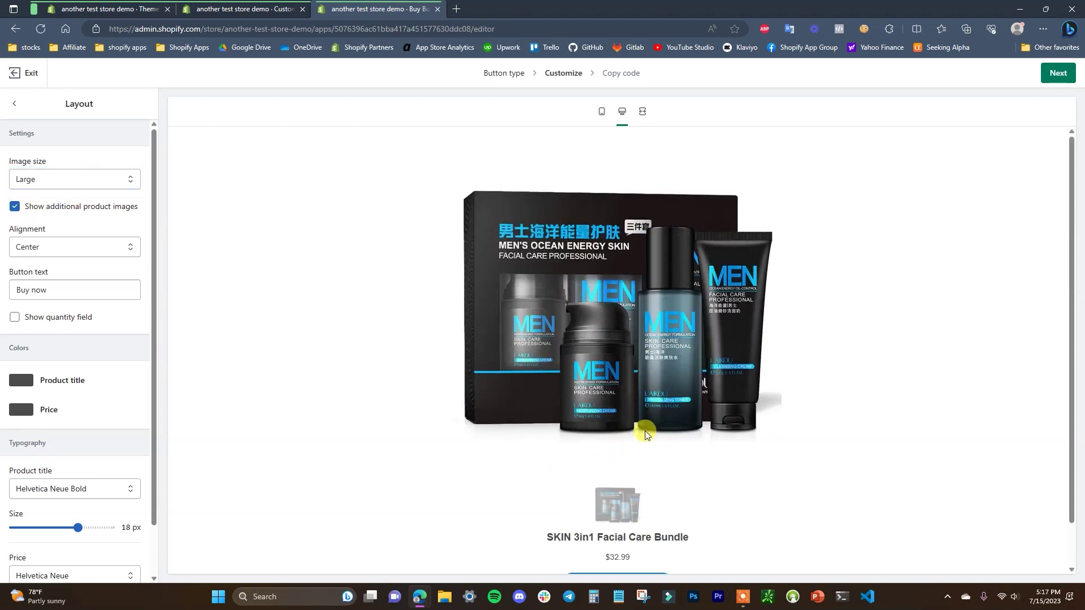
click(15, 206)
click(121, 184)
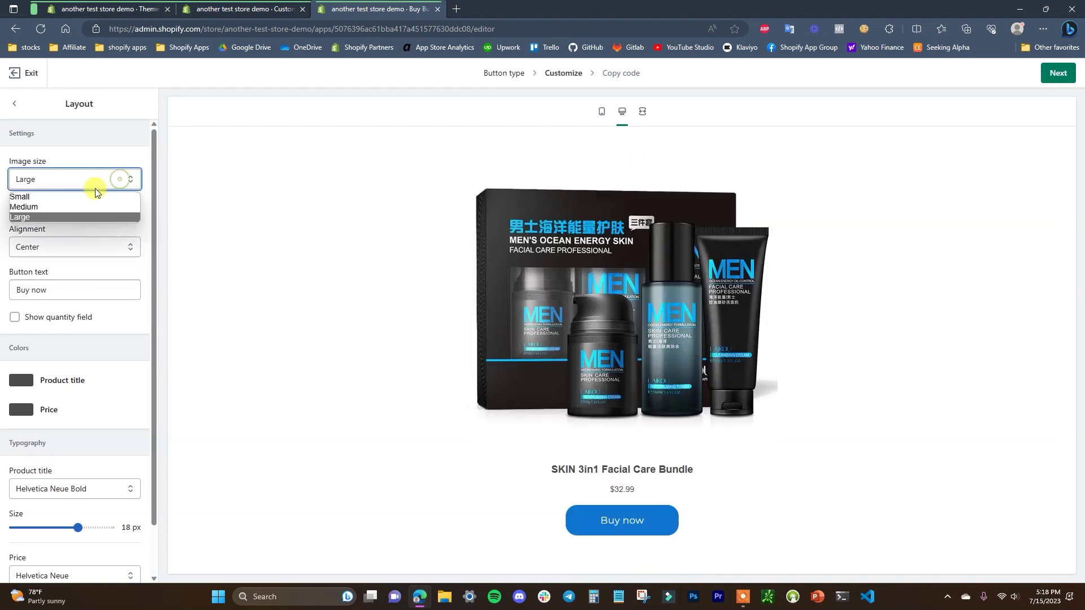
click(87, 197)
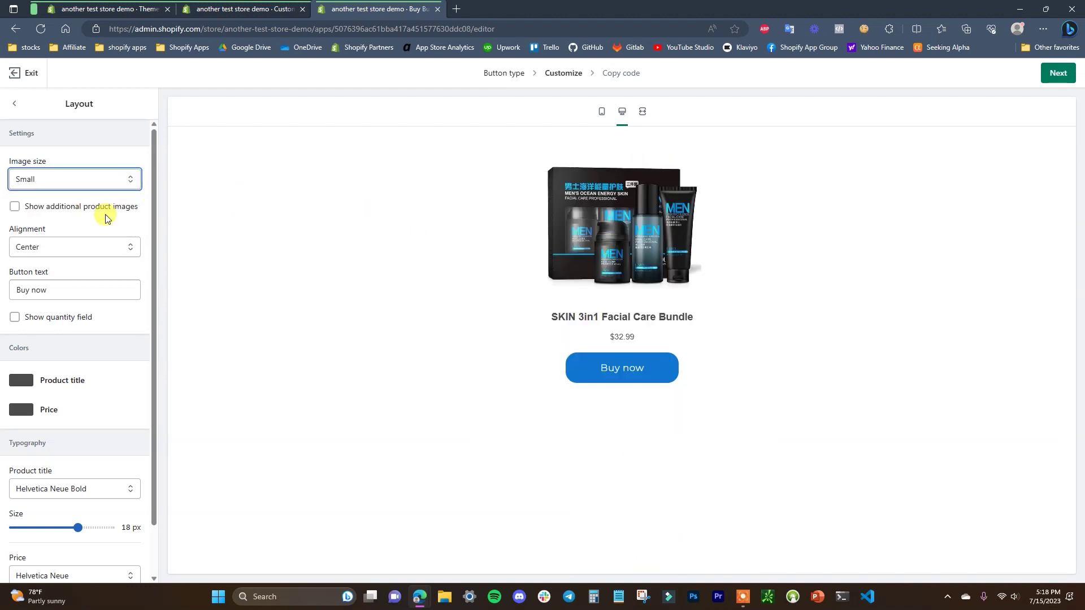
Try left alignment, then set the product card alignment to Right
click(79, 247)
click(68, 264)
click(85, 252)
click(72, 283)
click(100, 252)
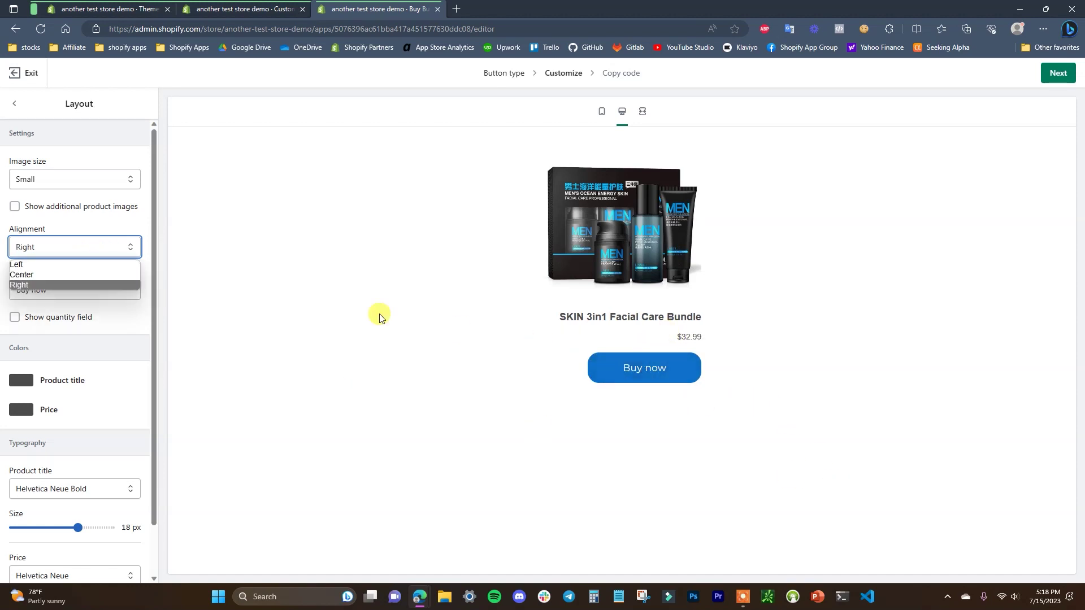
Centre the product card, leave the button label as is, and keep the quantity field hidden
click(96, 274)
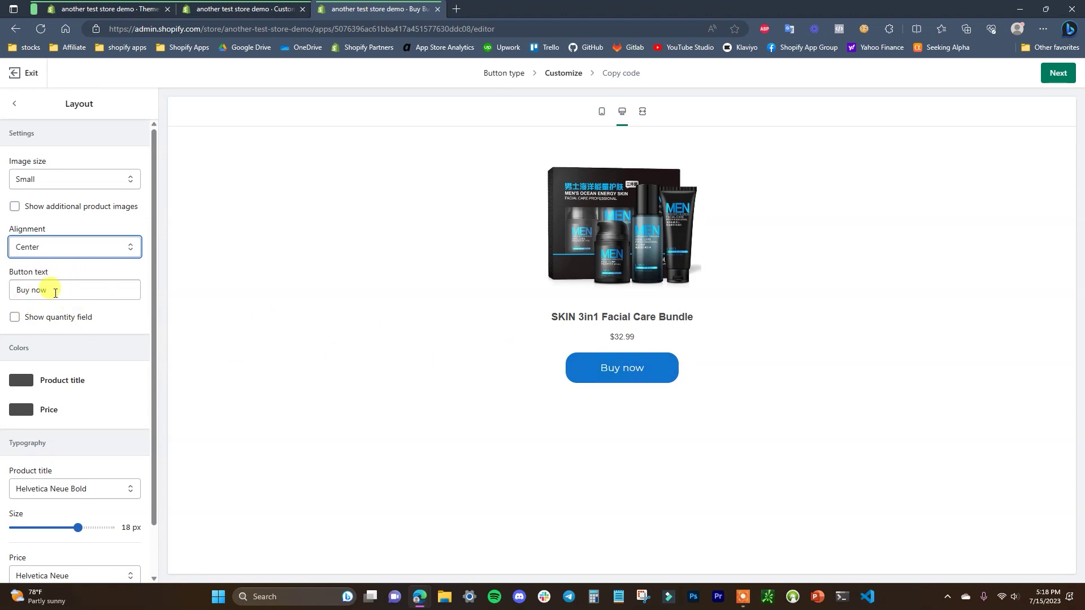
click(56, 292)
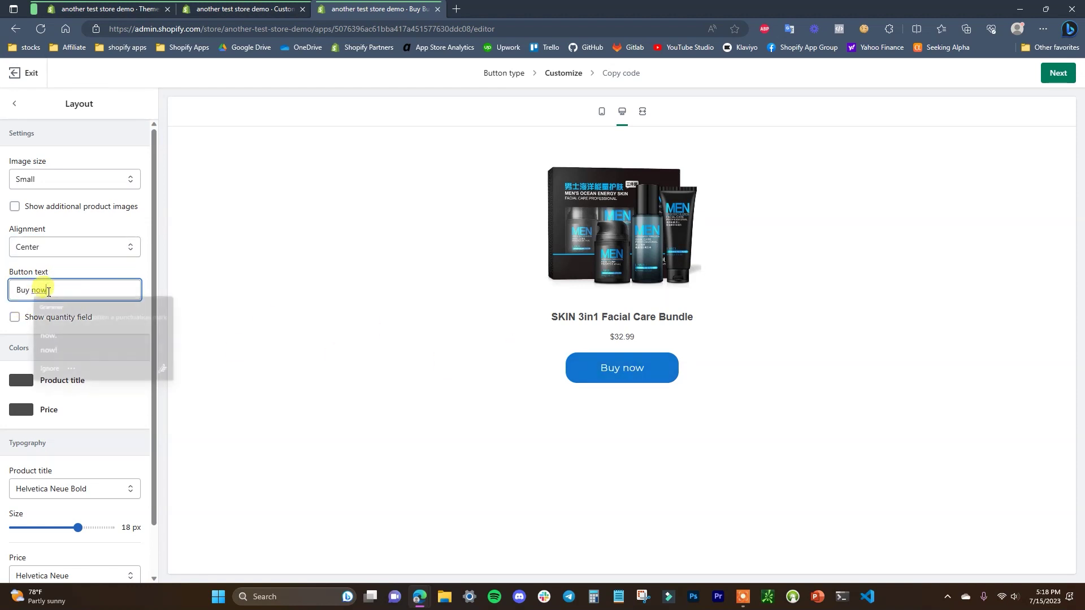
click(21, 330)
click(49, 320)
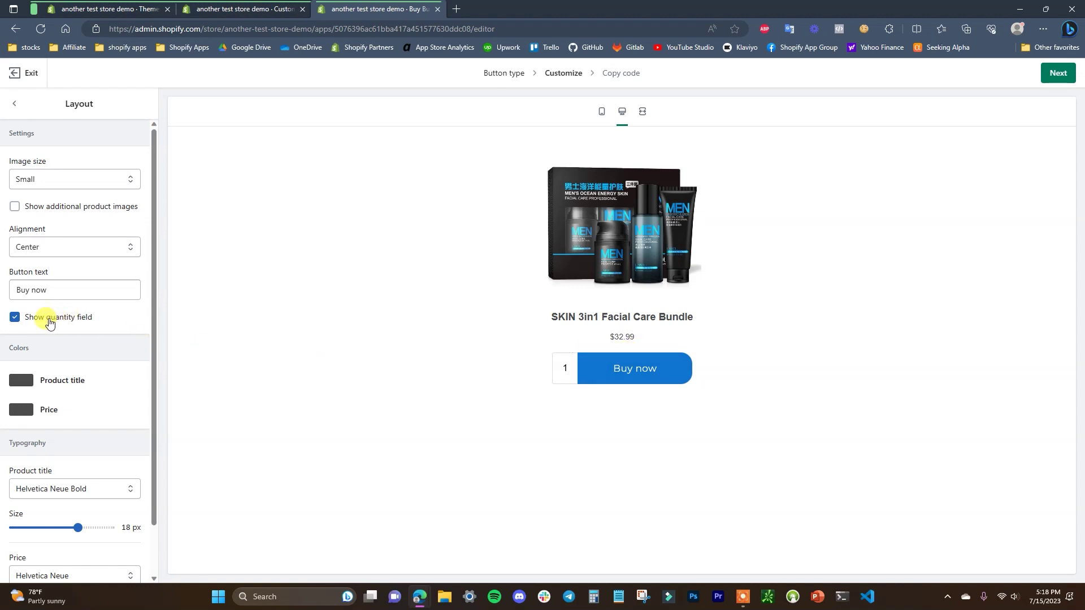
click(54, 323)
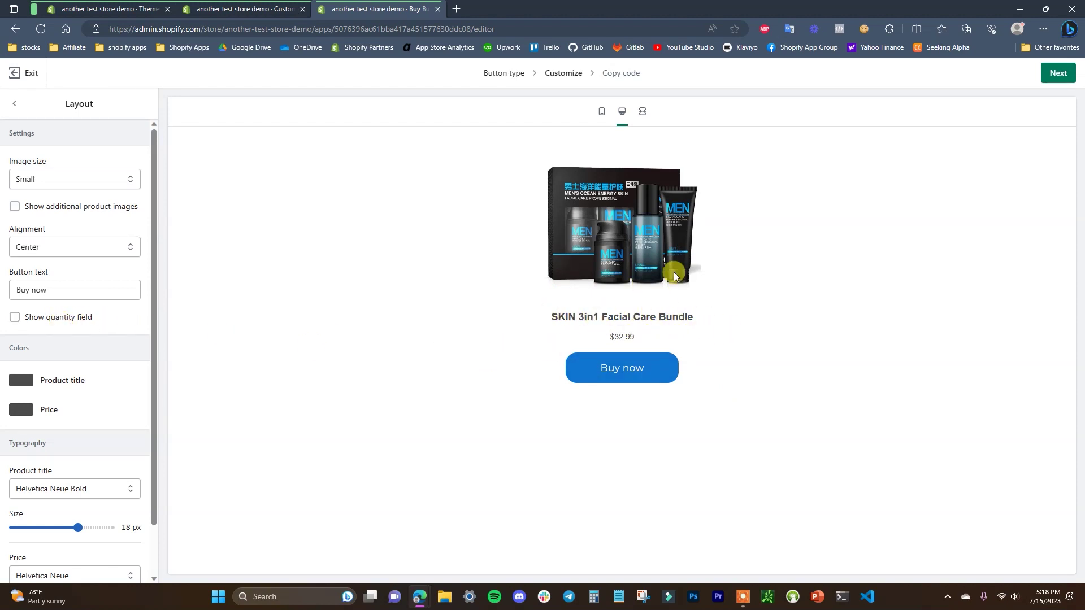
click(85, 317)
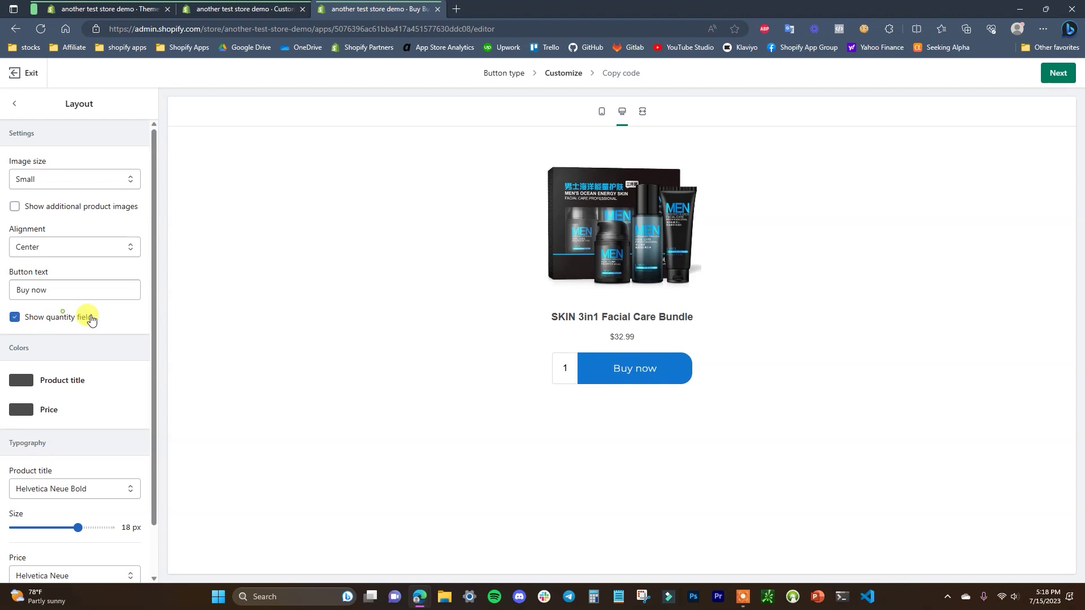
click(74, 320)
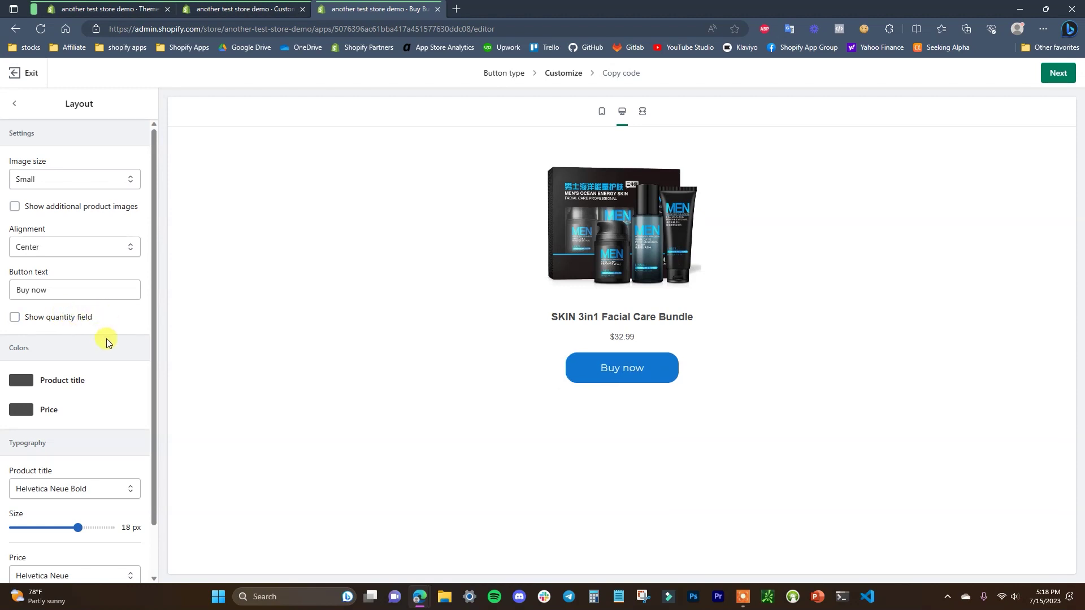
Set both the product title and price colours to black (#000000)
click(21, 380)
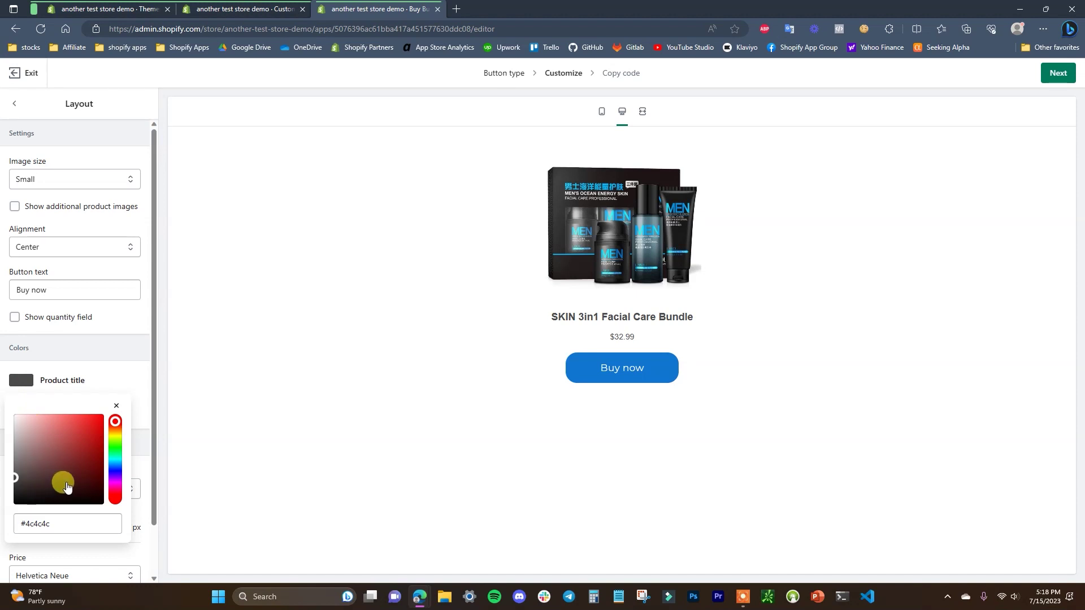
drag(72, 481, 127, 520)
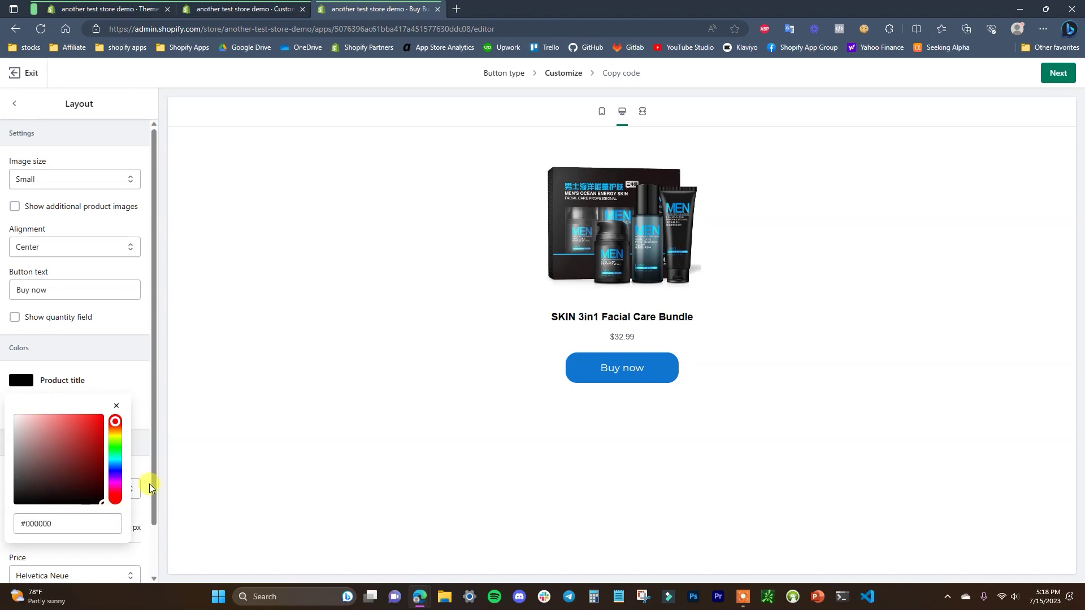
click(138, 390)
click(21, 409)
drag(85, 497, 112, 543)
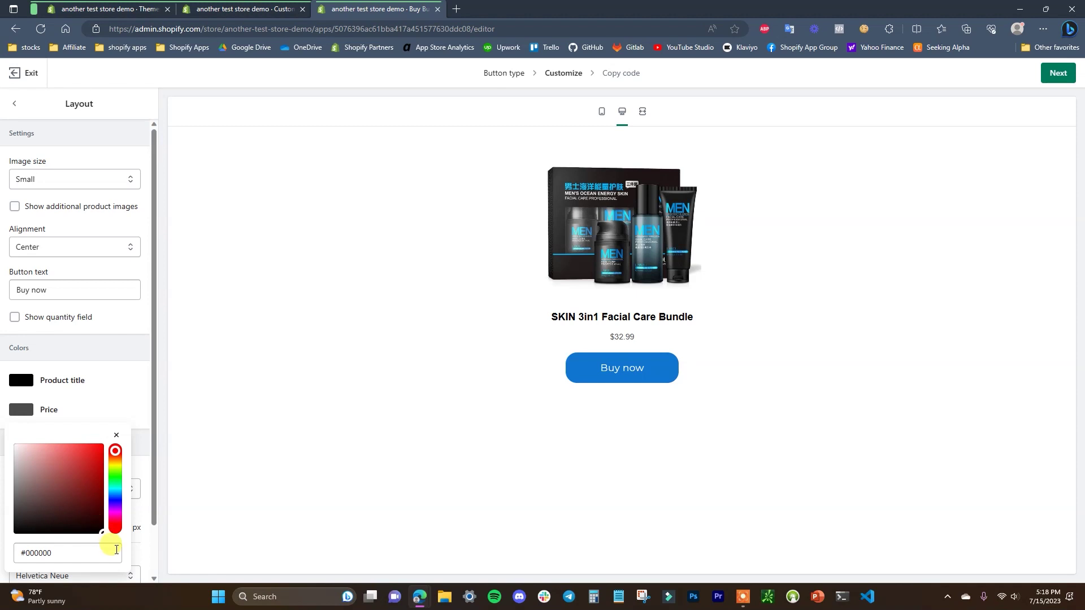
click(134, 402)
click(257, 9)
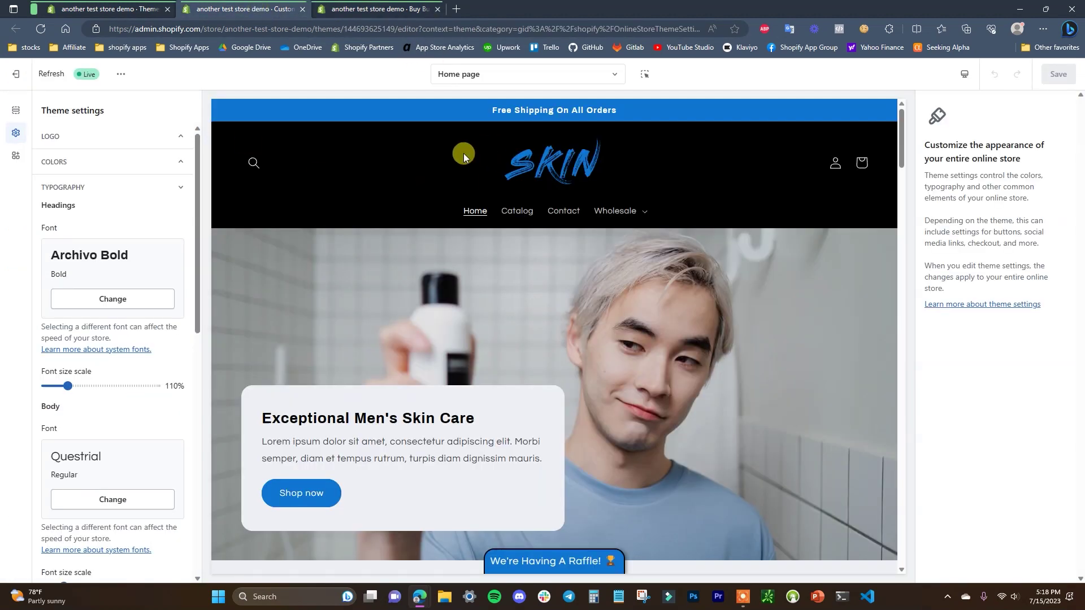
click(385, 7)
scroll(94, 373, down, 1)
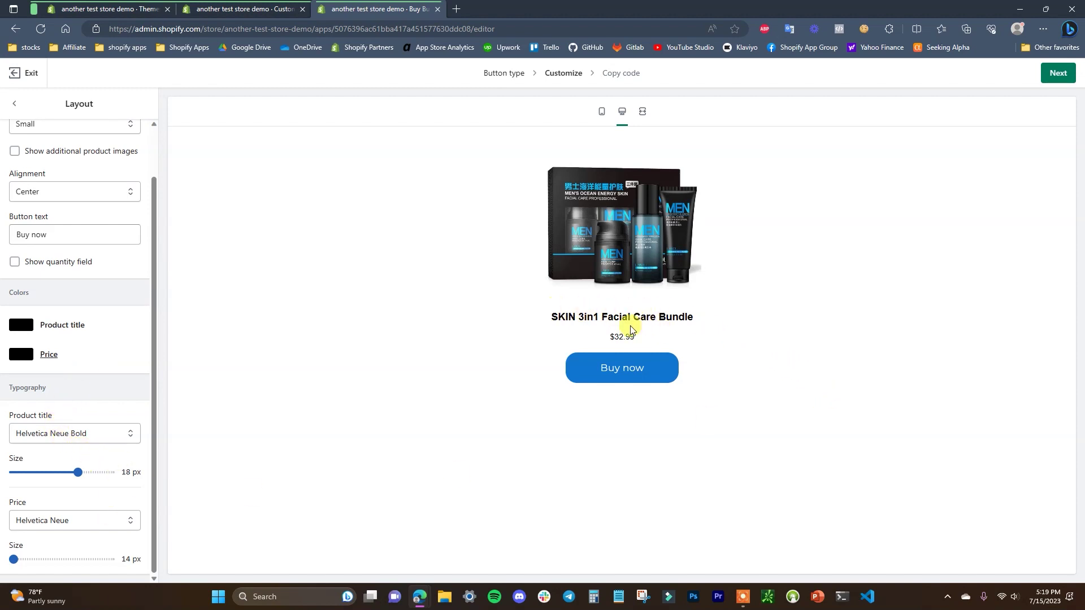
Set the product title font to Montserrat Bold and the price font to Montserrat
click(104, 436)
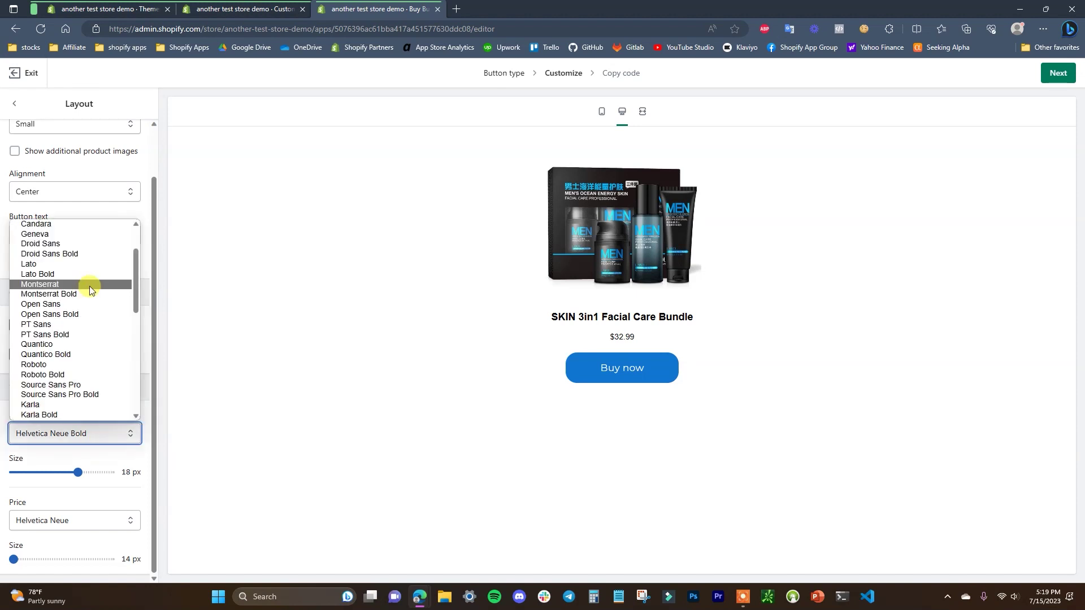
click(89, 292)
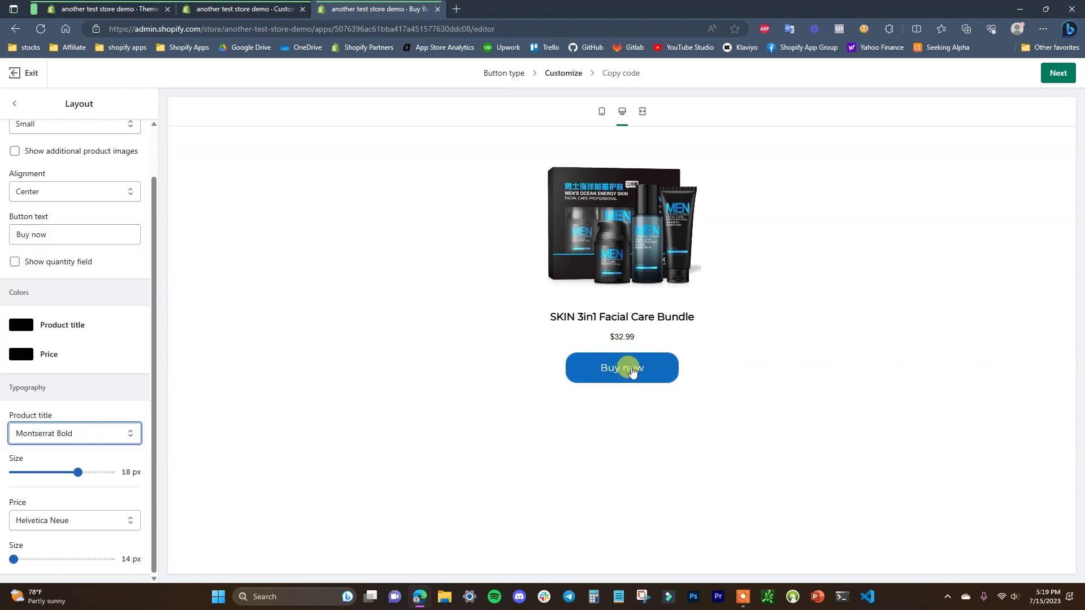
click(131, 517)
scroll(110, 396, down, 3)
scroll(91, 362, up, 1)
scroll(89, 362, up, 3)
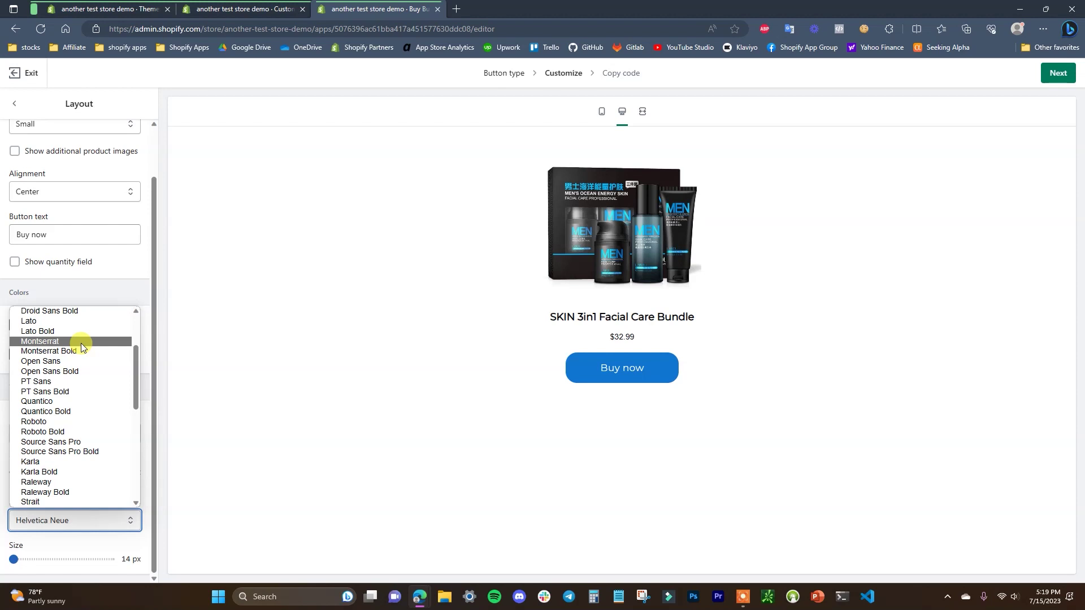
click(80, 344)
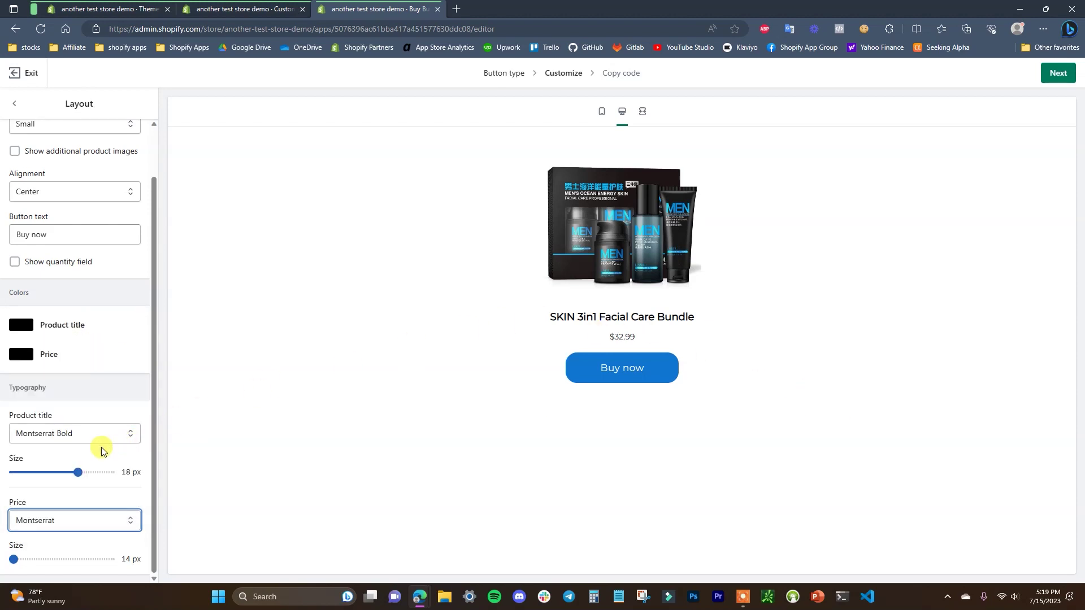
mouse_move(78, 473)
mouse_down()
mouse_move(65, 473)
mouse_move(94, 472)
mouse_move(78, 472)
mouse_up()
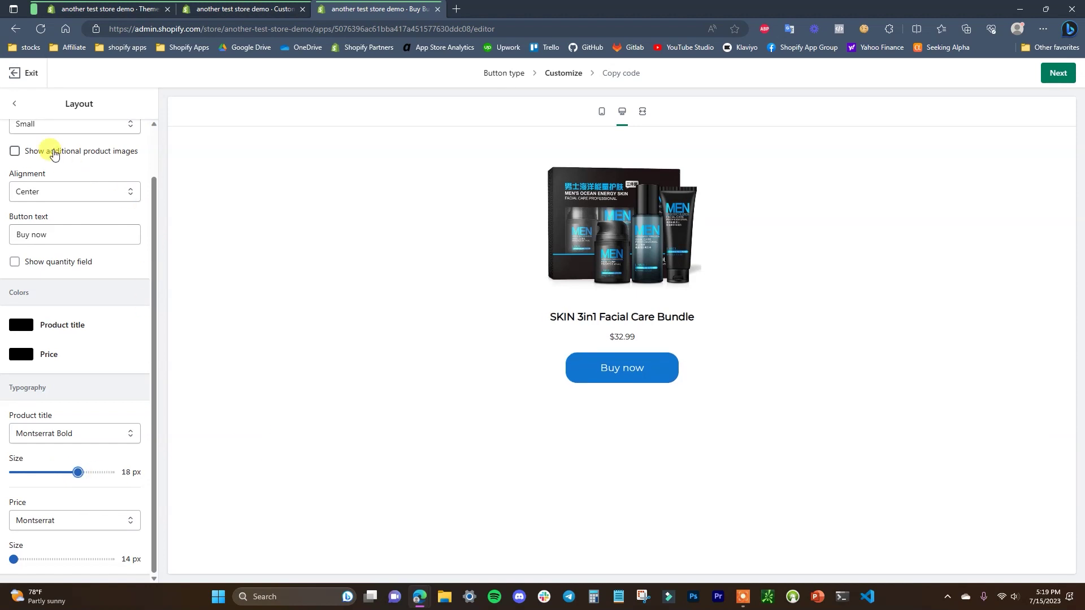
click(18, 105)
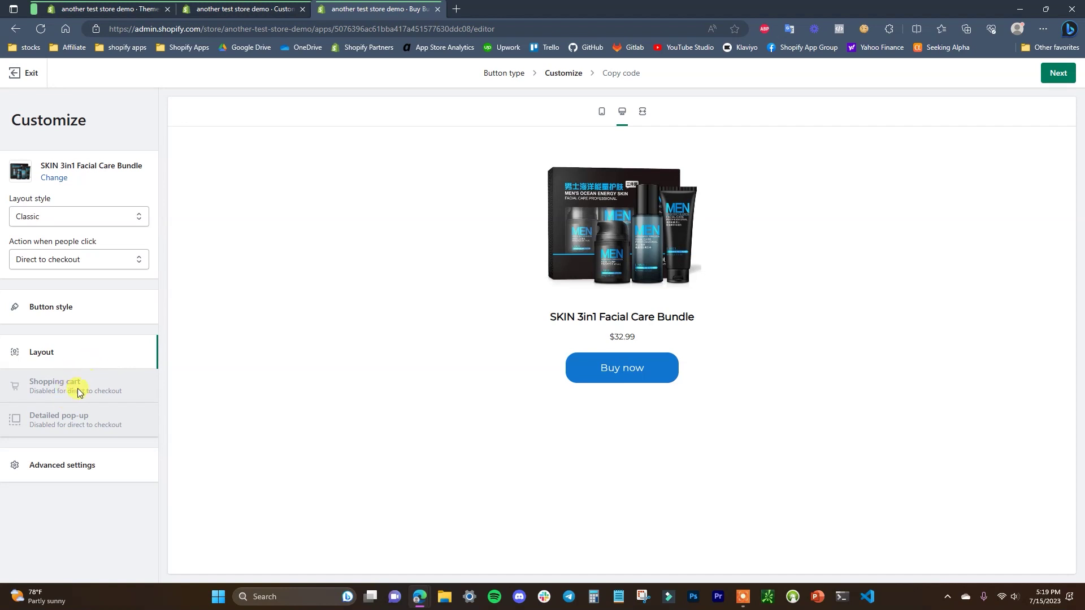
click(97, 264)
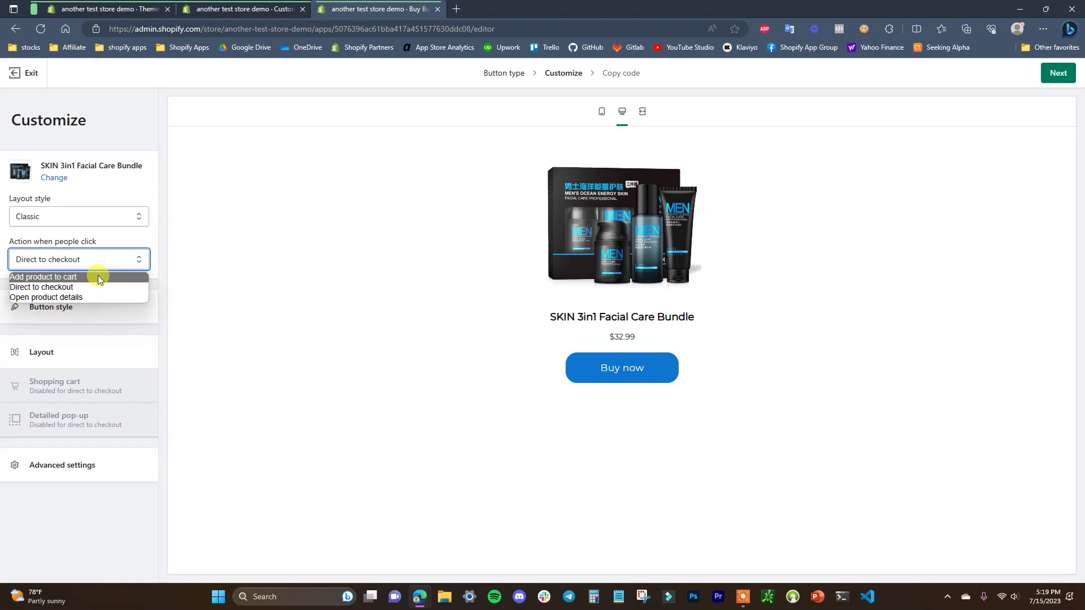
Set the click action to Add product to cart, leaving the cart order note off
click(98, 277)
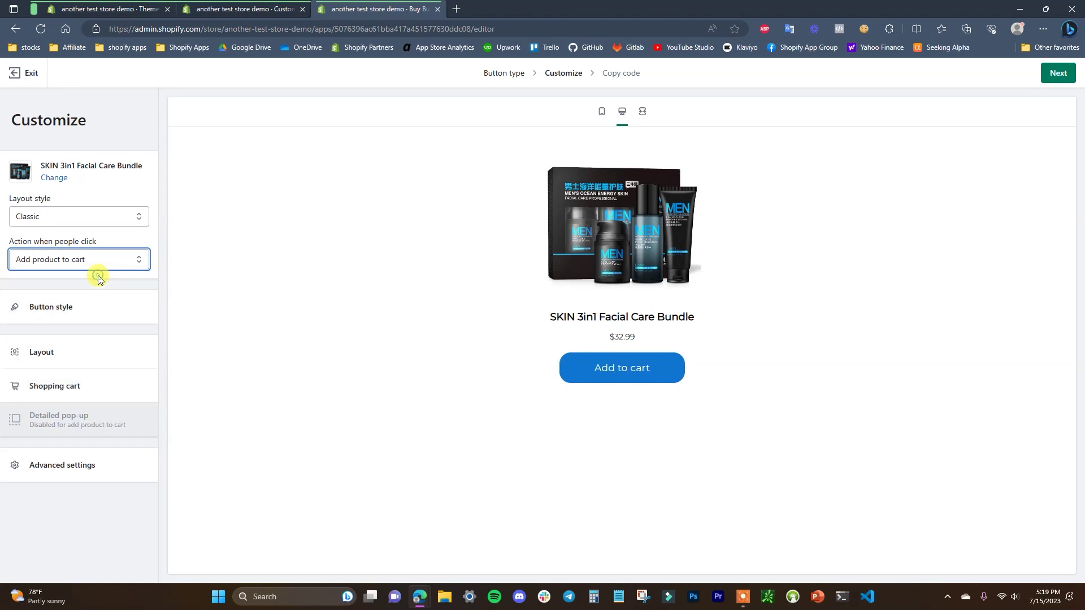
click(106, 396)
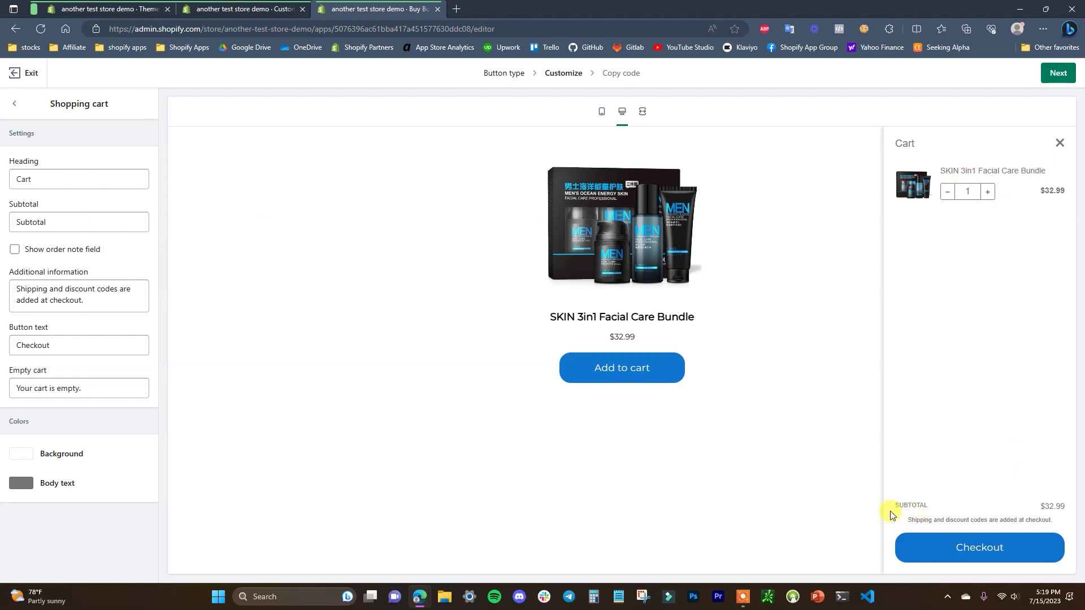
click(49, 249)
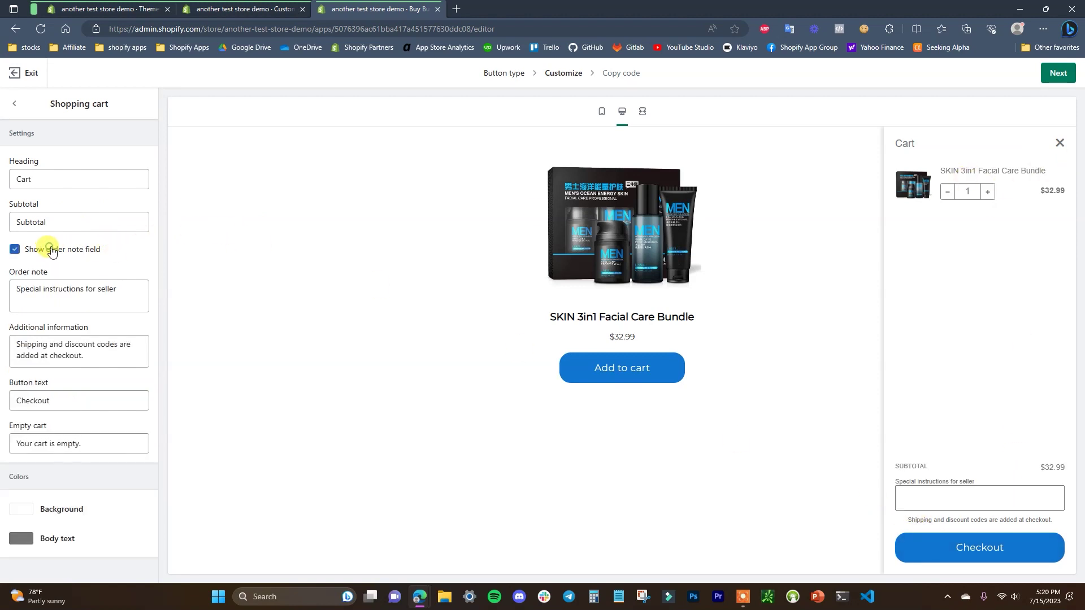
click(76, 249)
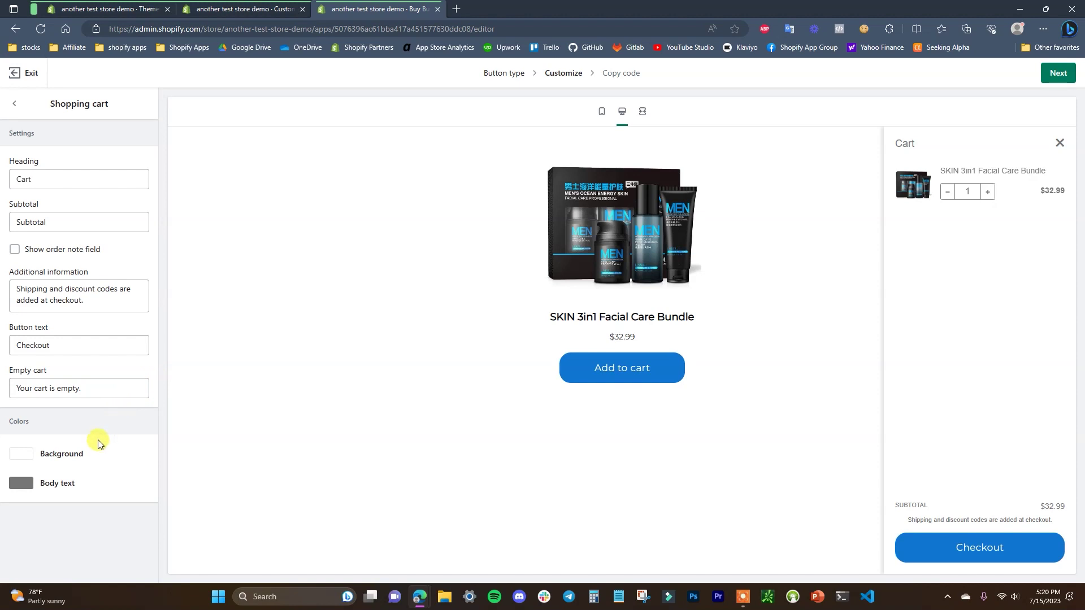
Set the shopping cart body text colour to black
click(45, 485)
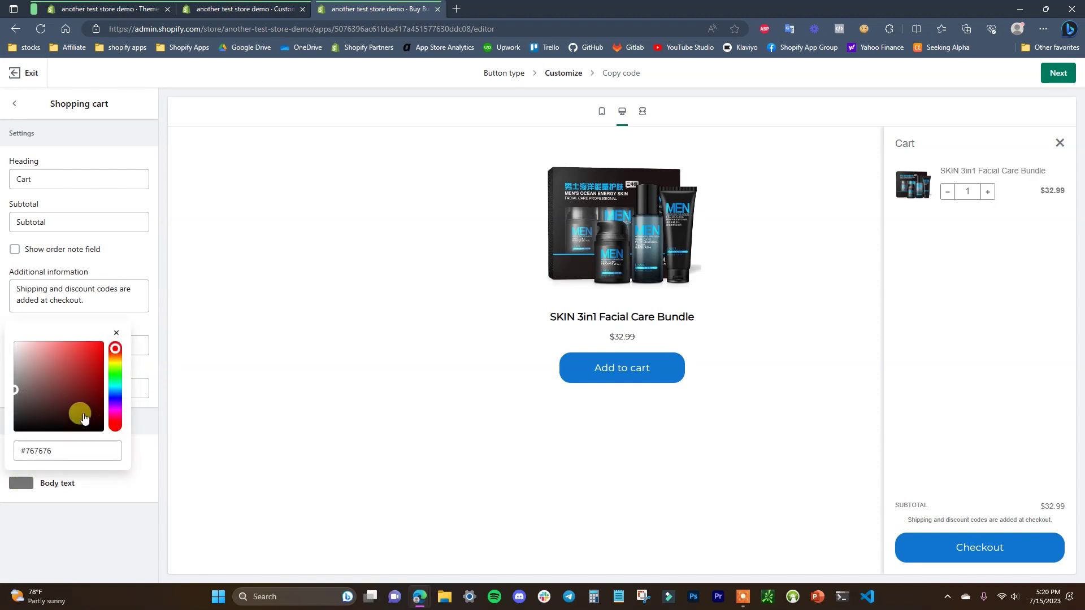
drag(84, 418, 146, 461)
click(146, 460)
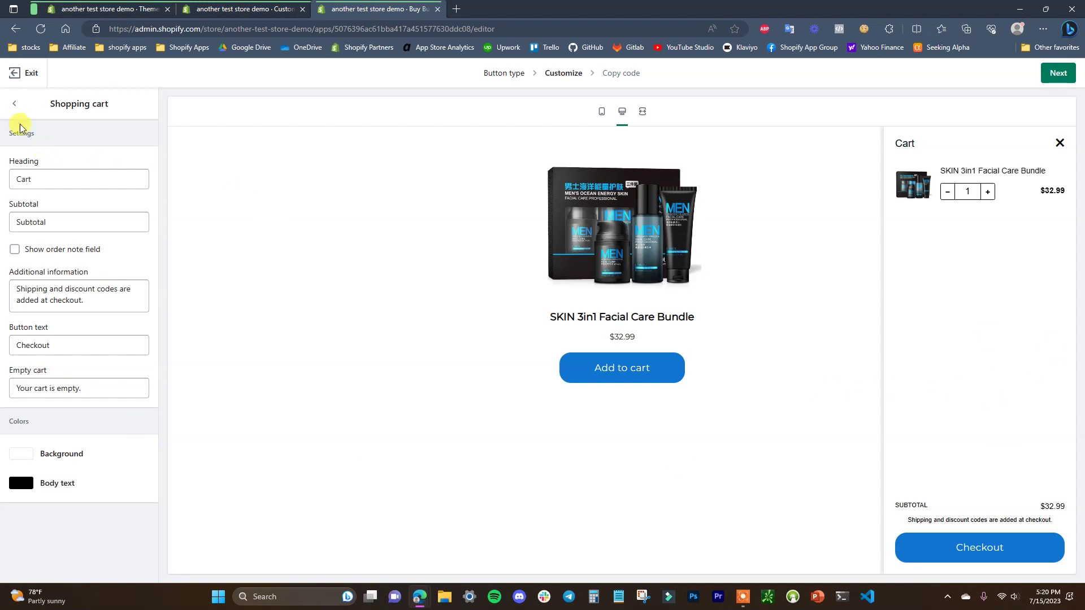
click(14, 108)
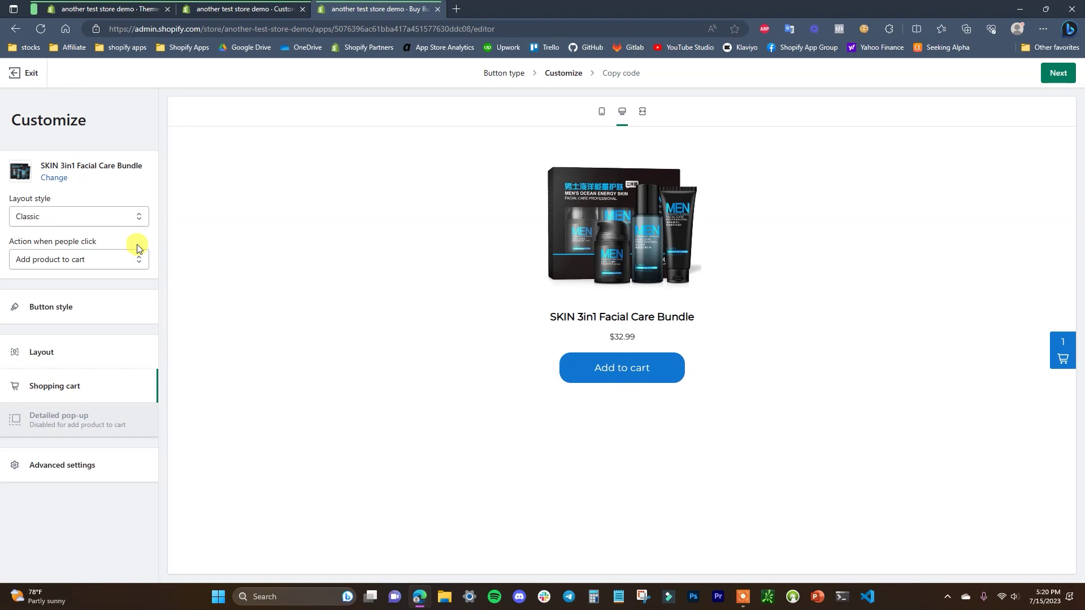
Change the click action from Add product to cart to opening product details
click(126, 259)
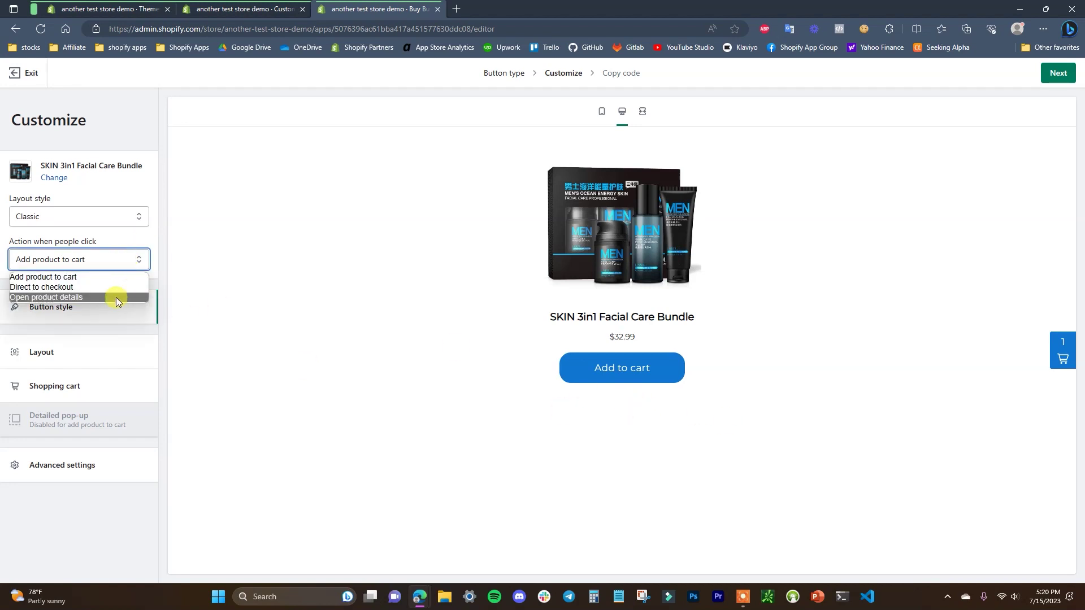
click(153, 278)
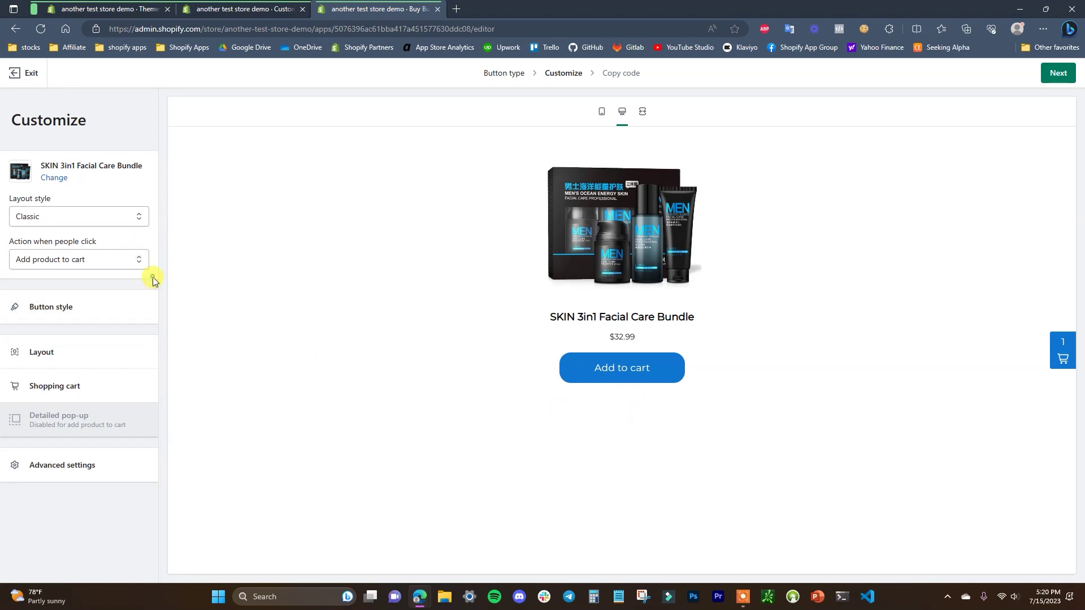
click(79, 383)
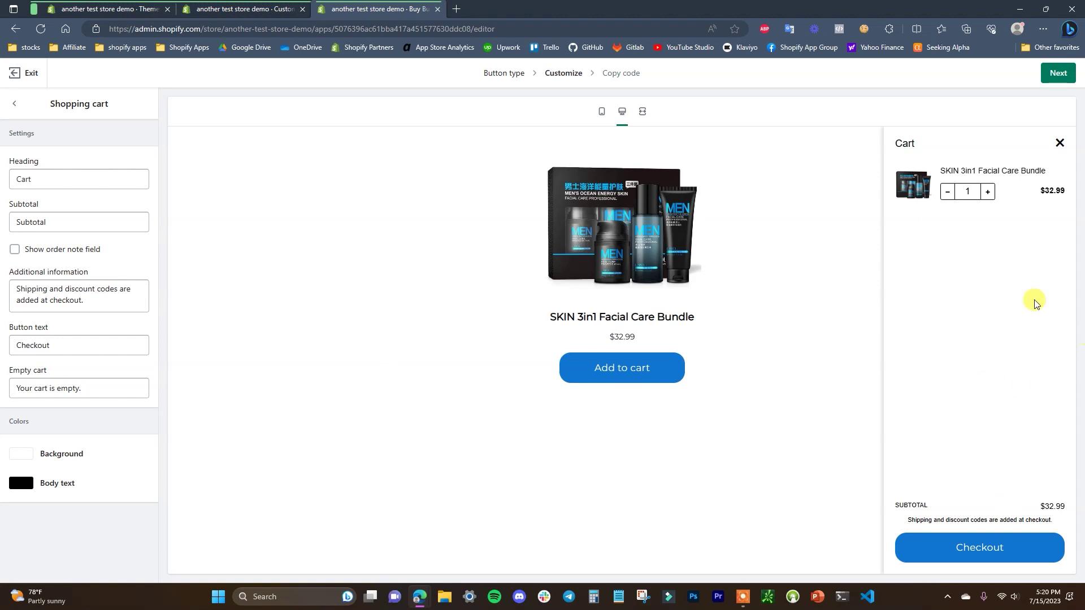
click(13, 105)
click(134, 259)
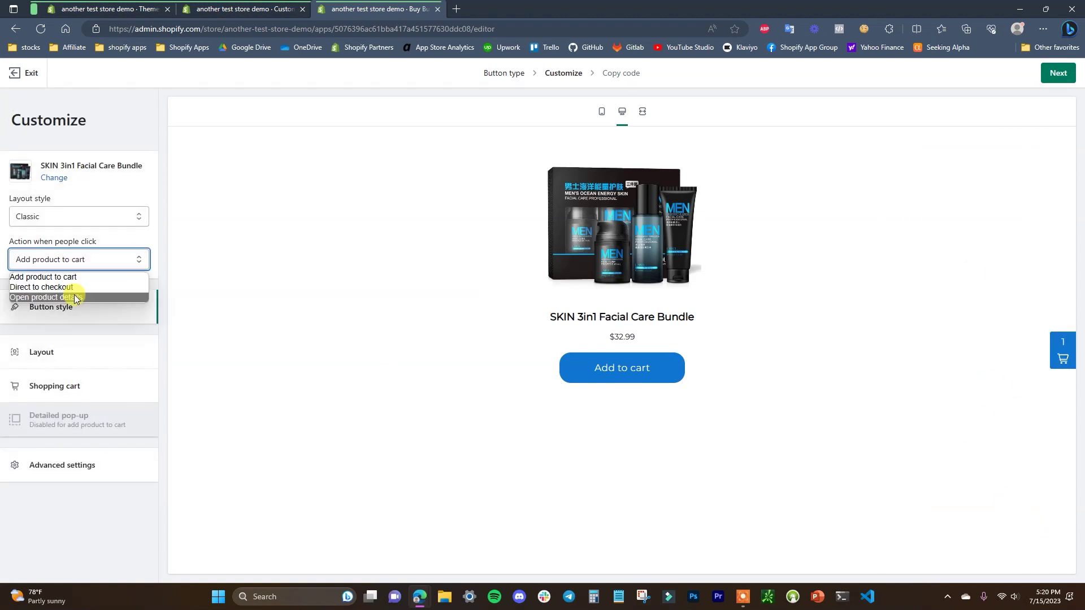
click(80, 297)
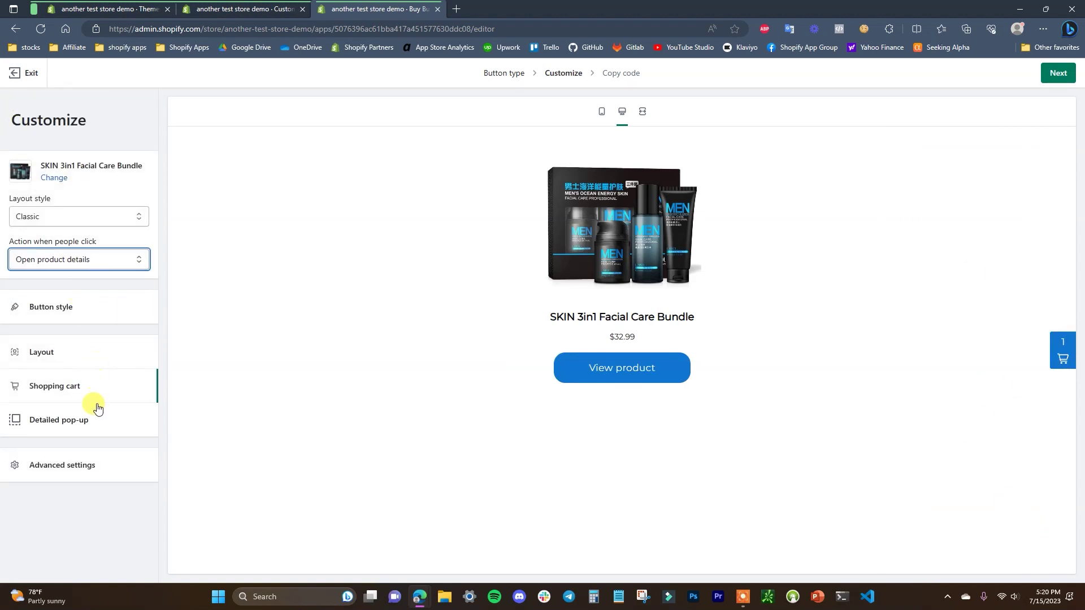
In Detailed pop-up, keep the title and price colours and make the description black
click(93, 423)
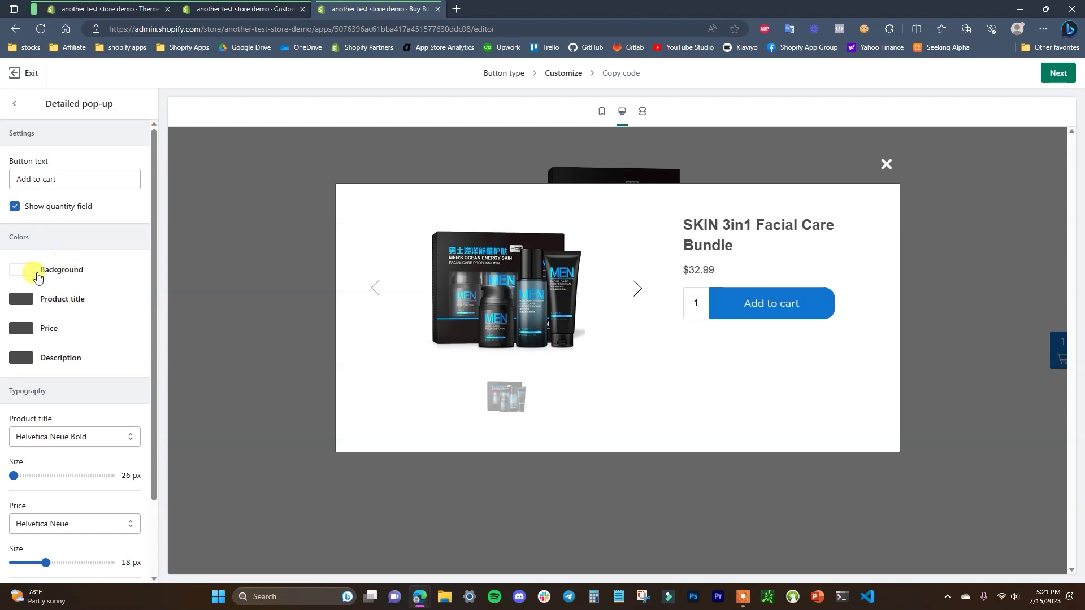
click(19, 299)
click(144, 463)
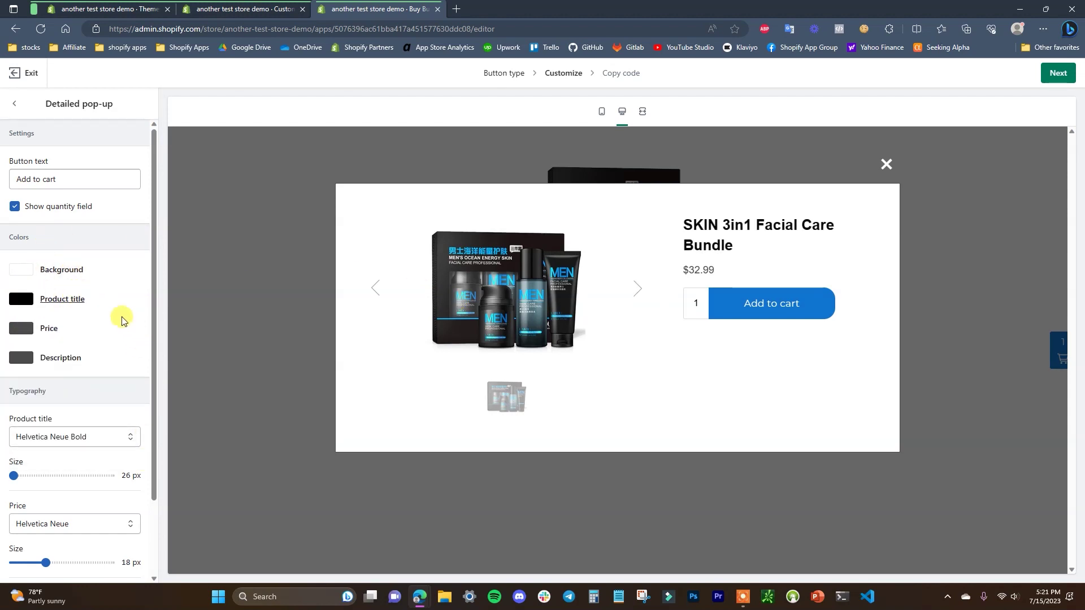
click(22, 330)
click(140, 411)
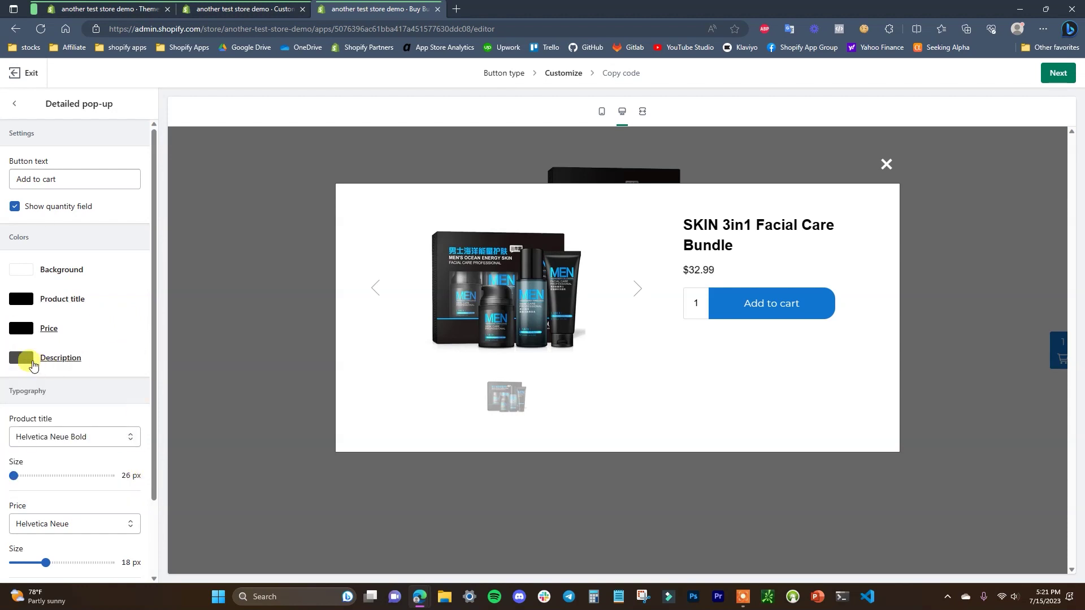
click(23, 358)
drag(97, 449, 104, 484)
click(127, 372)
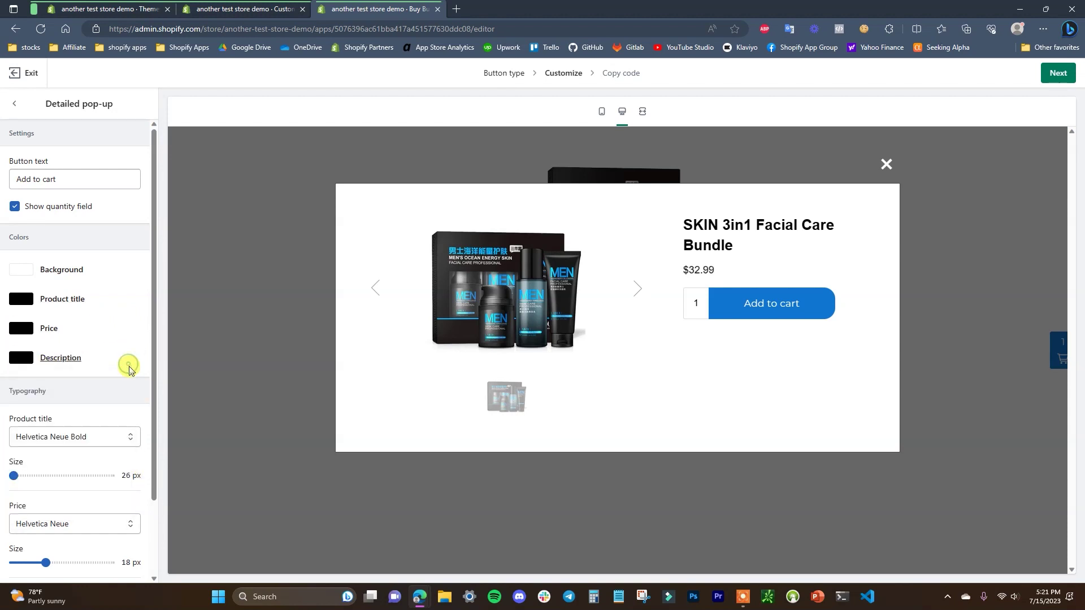
Set the pop-up product title font to Montserrat Bold and price font to Montserrat
scroll(126, 372, down, 2)
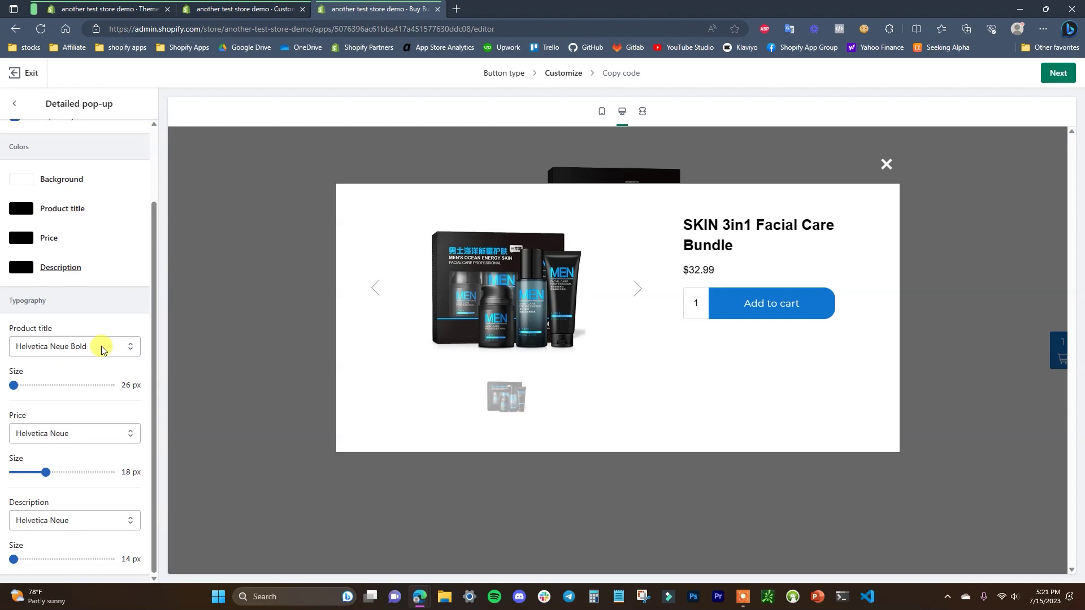
click(103, 350)
scroll(90, 469, down, 3)
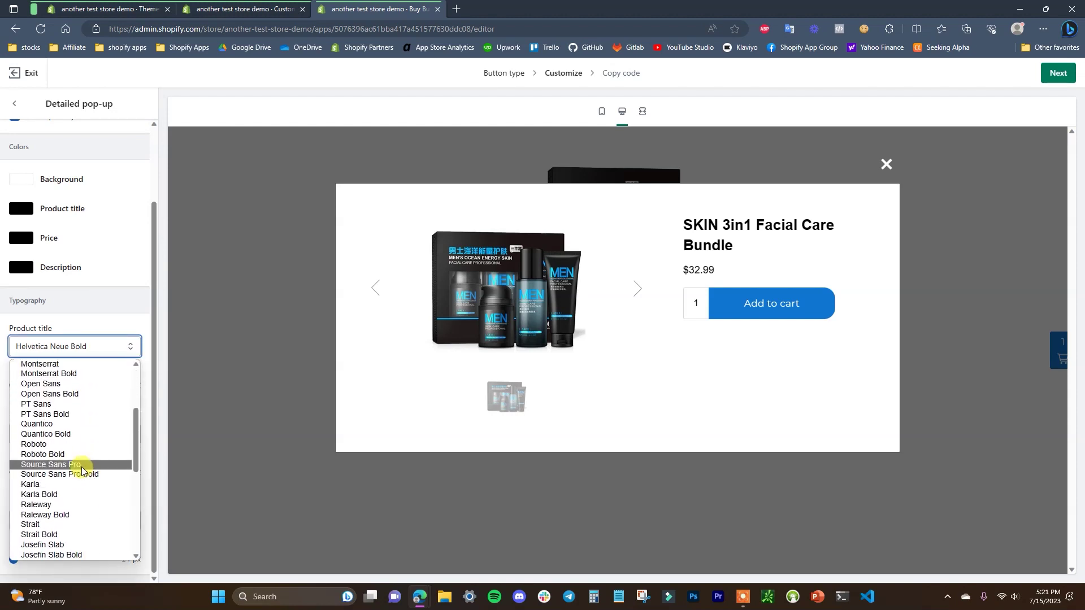
click(73, 374)
click(117, 436)
scroll(113, 339, up, 2)
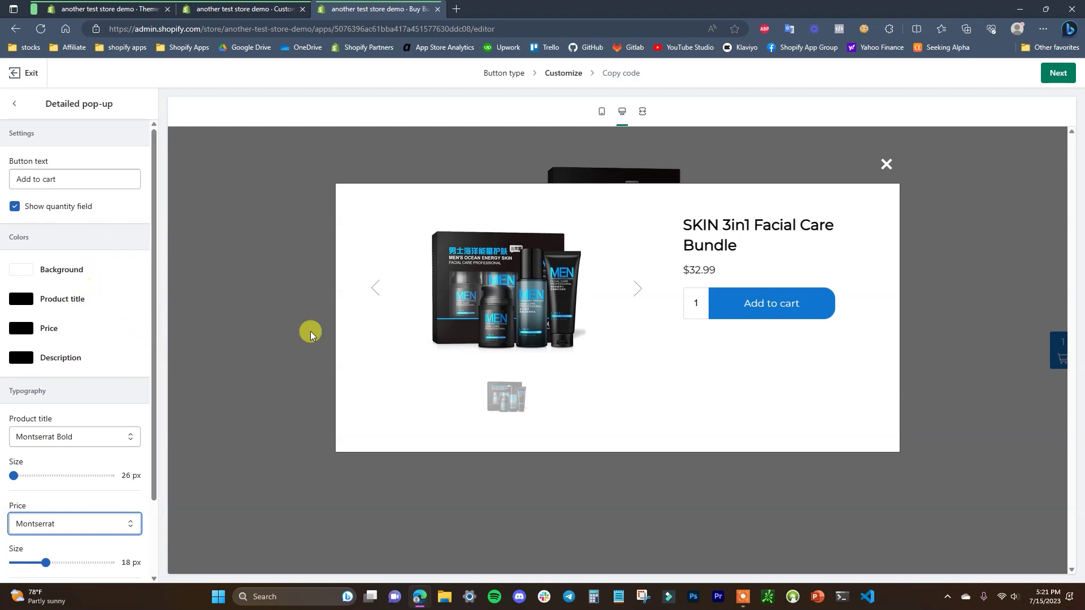
click(24, 107)
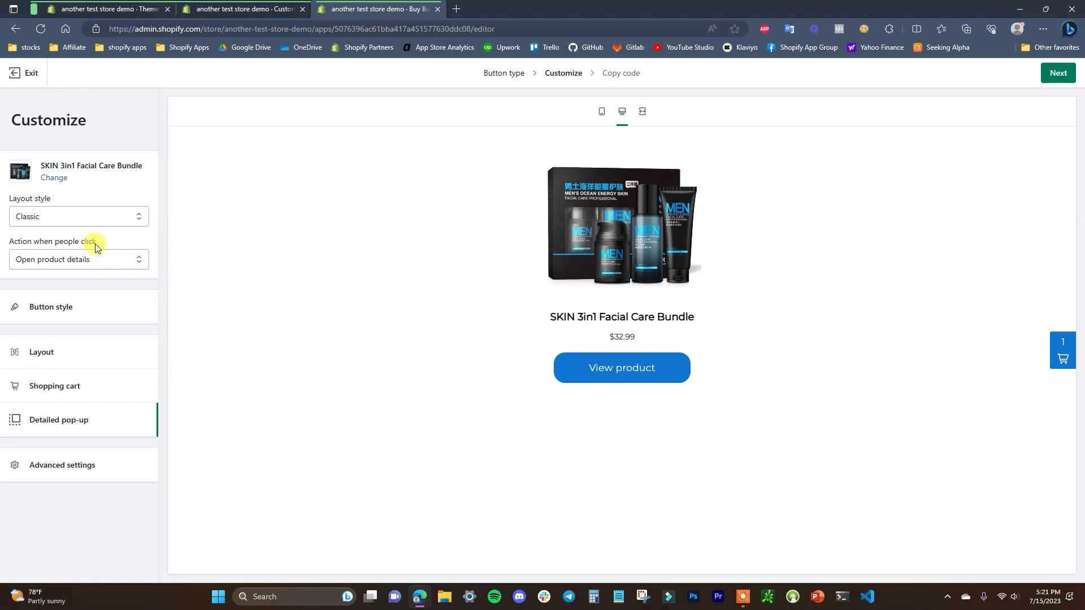
Set the click action to Direct to checkout after briefly trying product details again
click(114, 258)
click(140, 242)
click(127, 267)
click(113, 284)
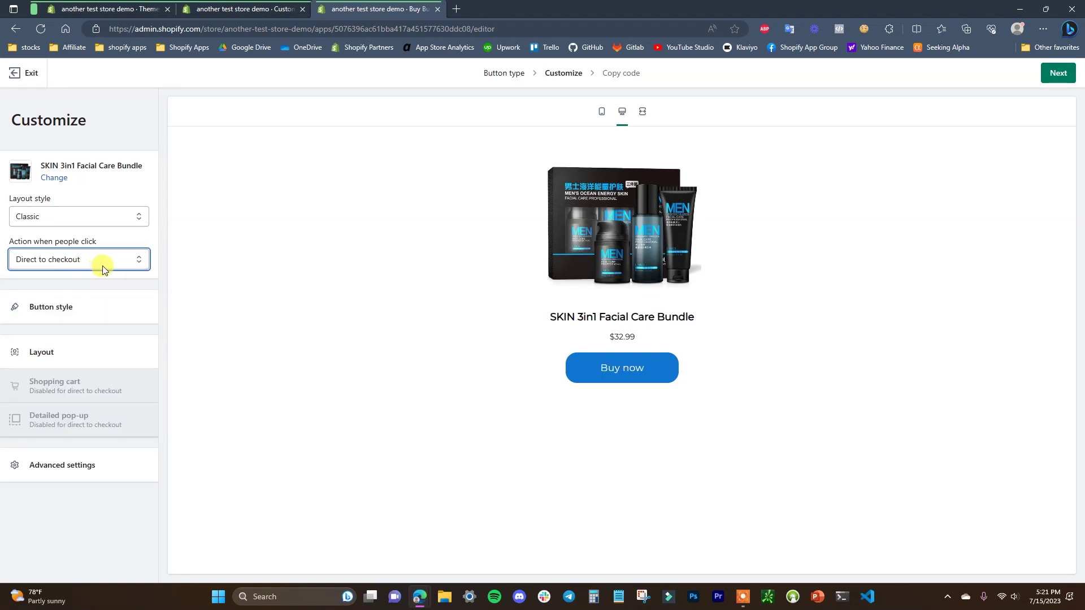
click(103, 270)
click(97, 302)
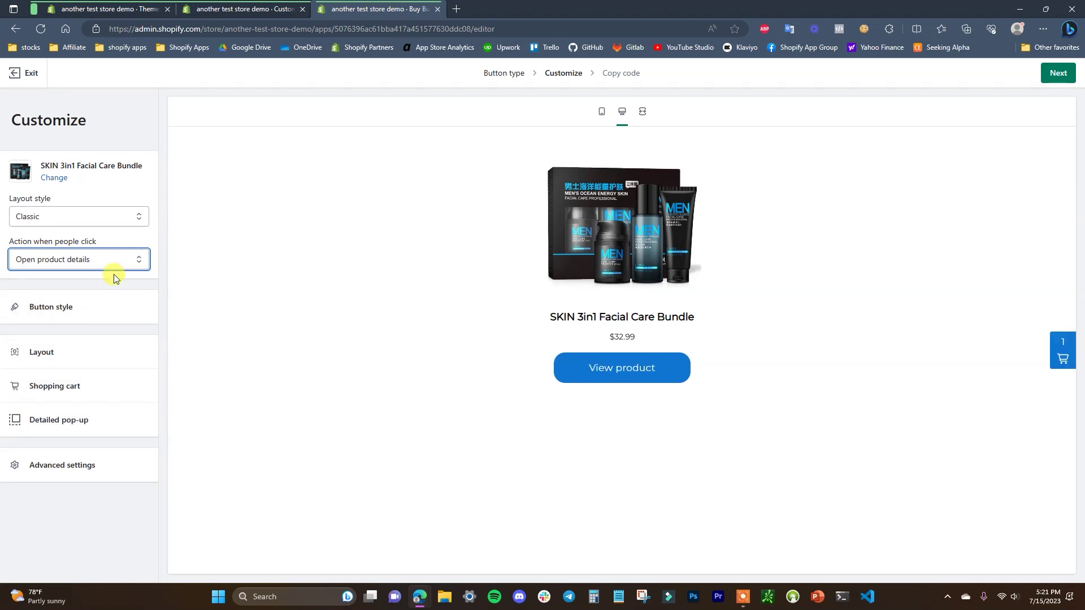
click(107, 262)
click(109, 288)
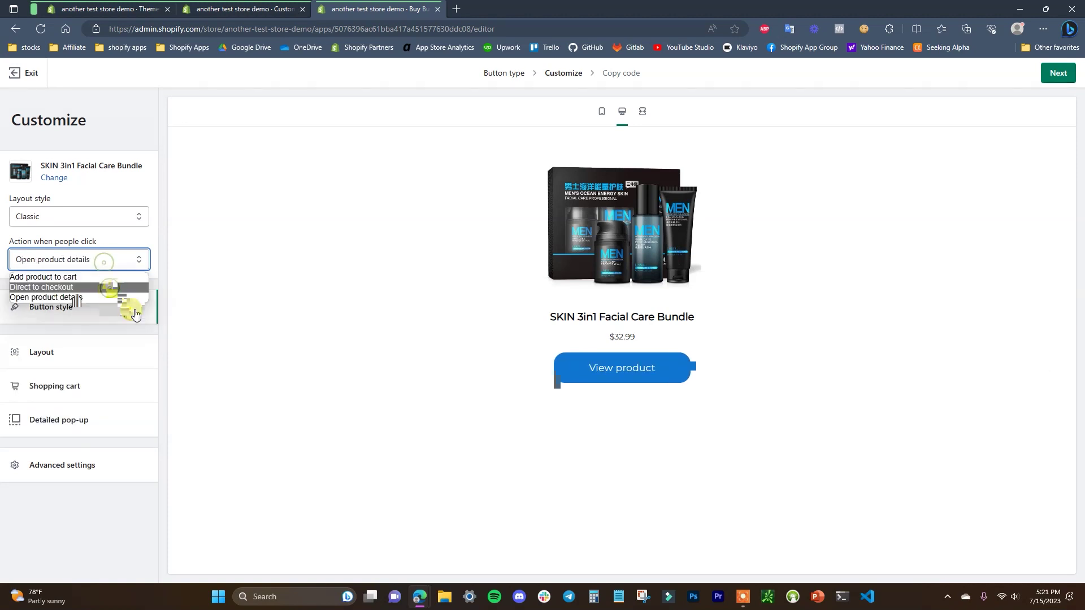
Review the checkout behaviour in Advanced settings, then continue to the embed code page
click(84, 468)
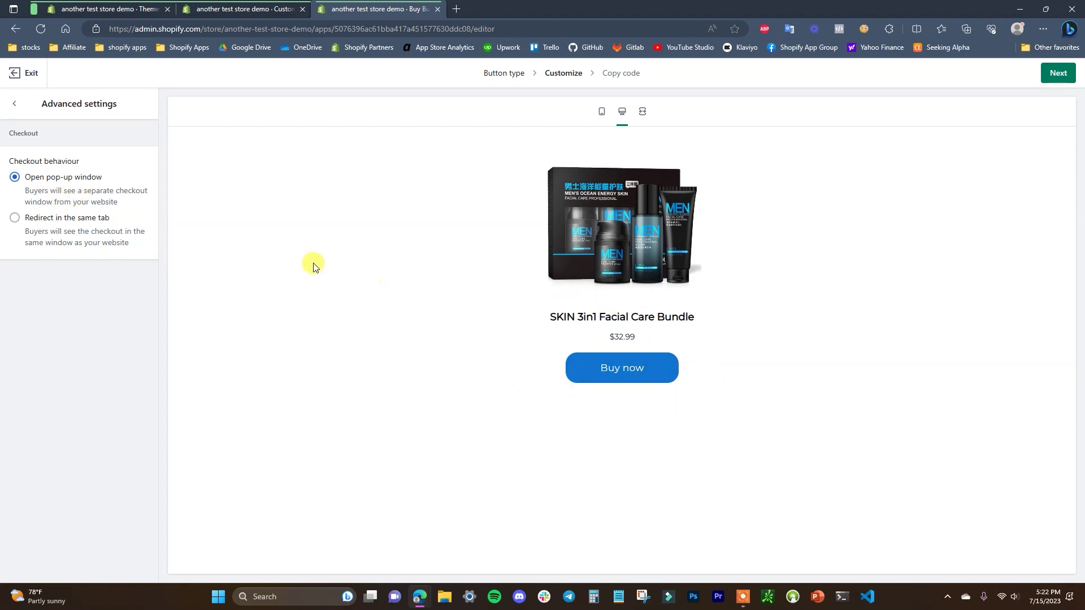
click(16, 106)
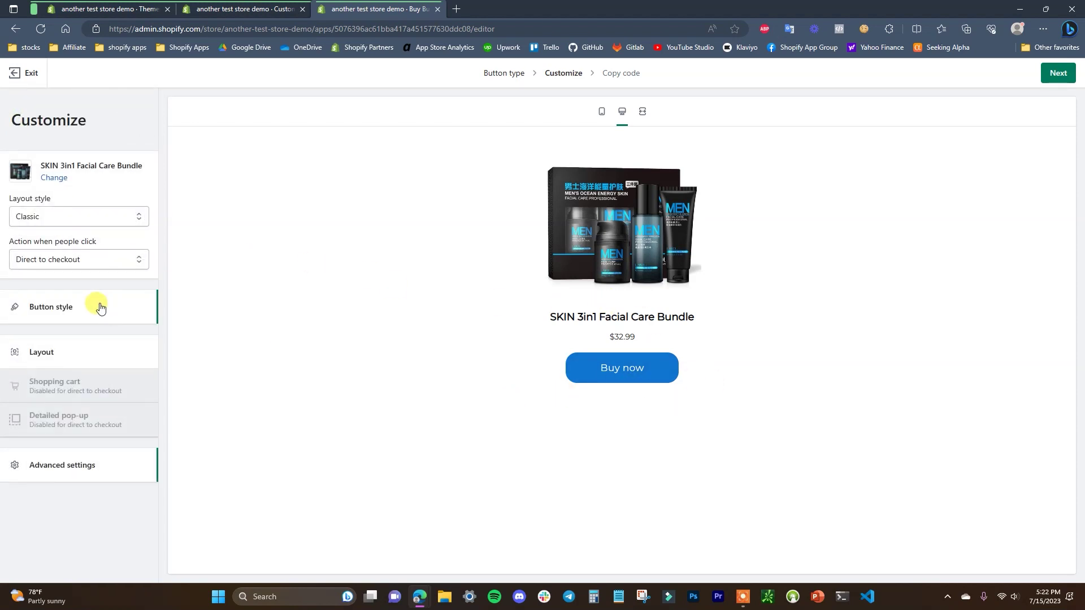
click(1067, 73)
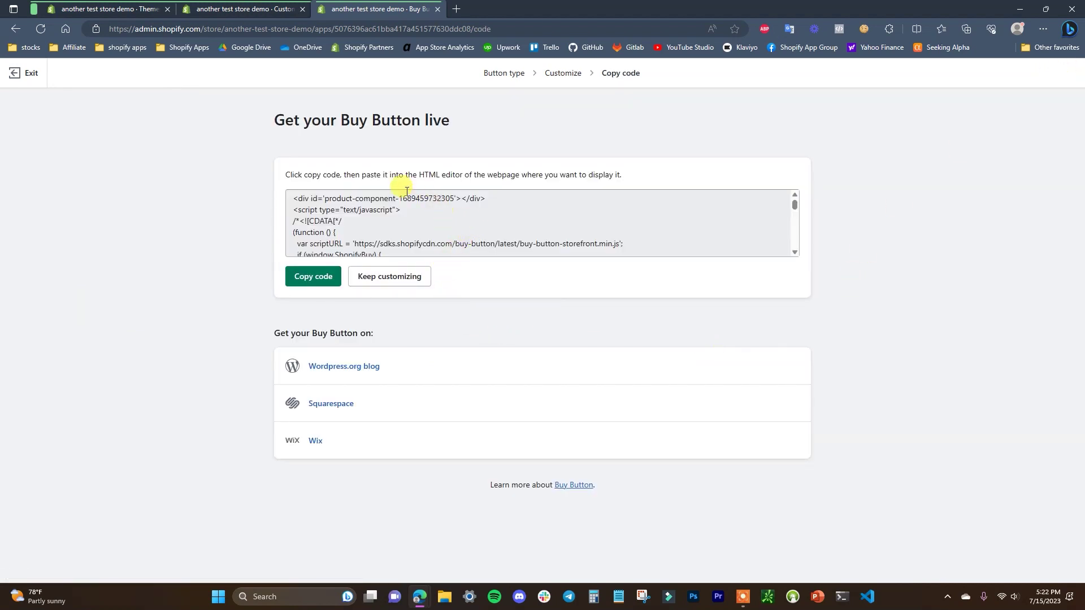
Select the entire Buy Button embed code in the code box and copy it to the clipboard
scroll(511, 221, down, 1)
scroll(523, 226, up, 1)
scroll(601, 225, down, 2)
scroll(593, 225, down, 2)
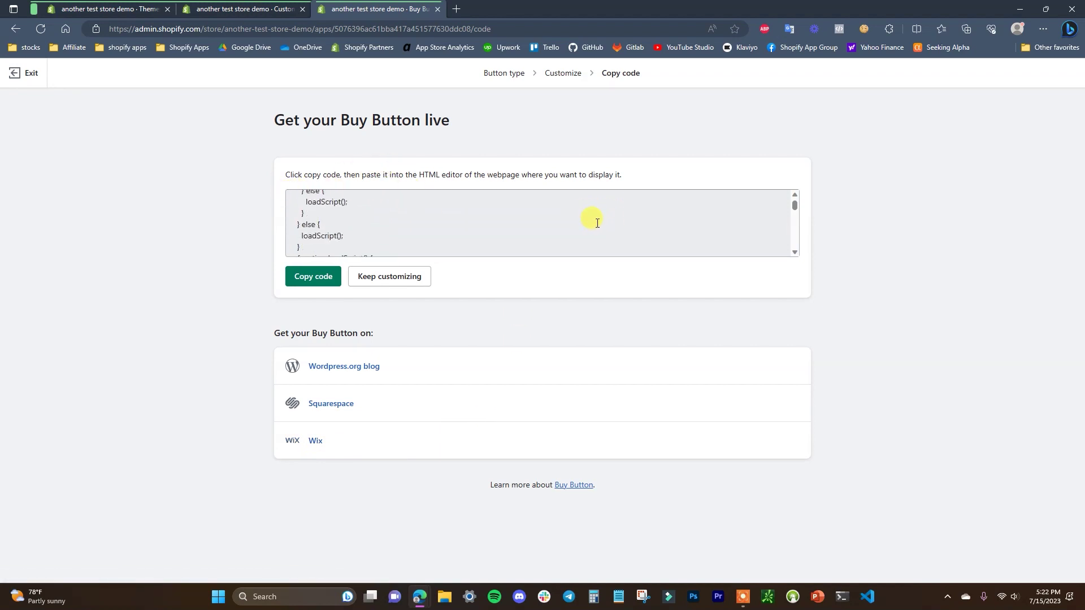
scroll(599, 225, up, 3)
scroll(602, 226, up, 1)
scroll(595, 219, down, 2)
scroll(507, 220, up, 2)
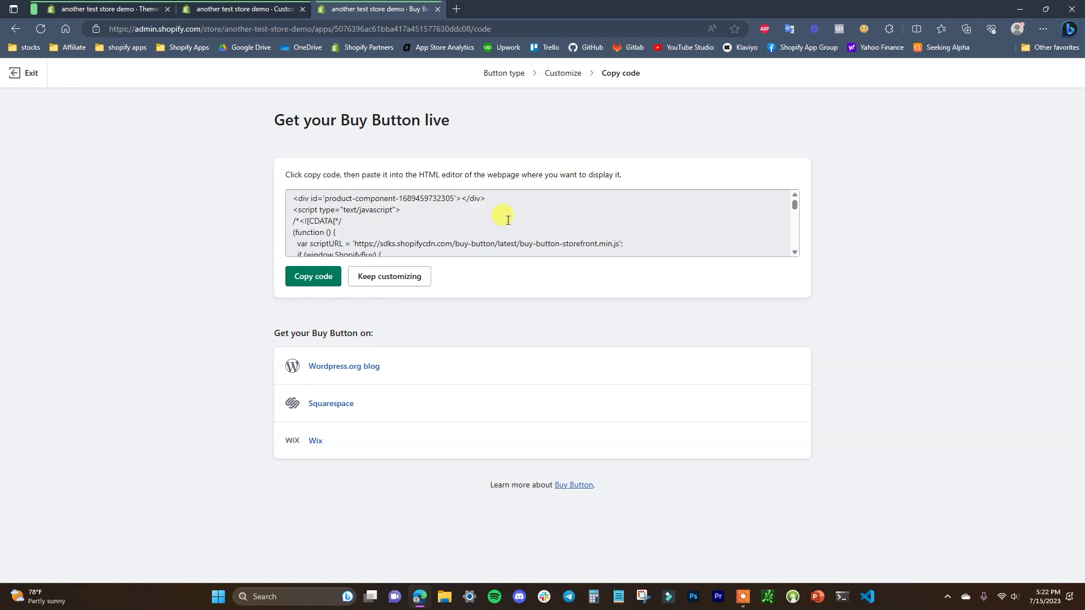
drag(287, 199, 668, 276)
key(ctrl+c)
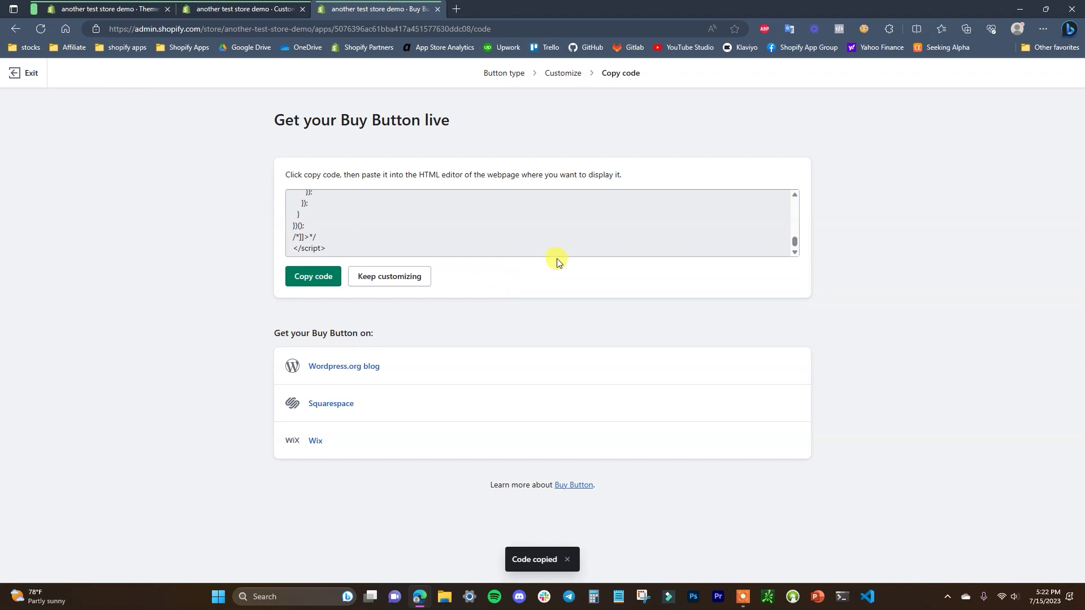
click(96, 4)
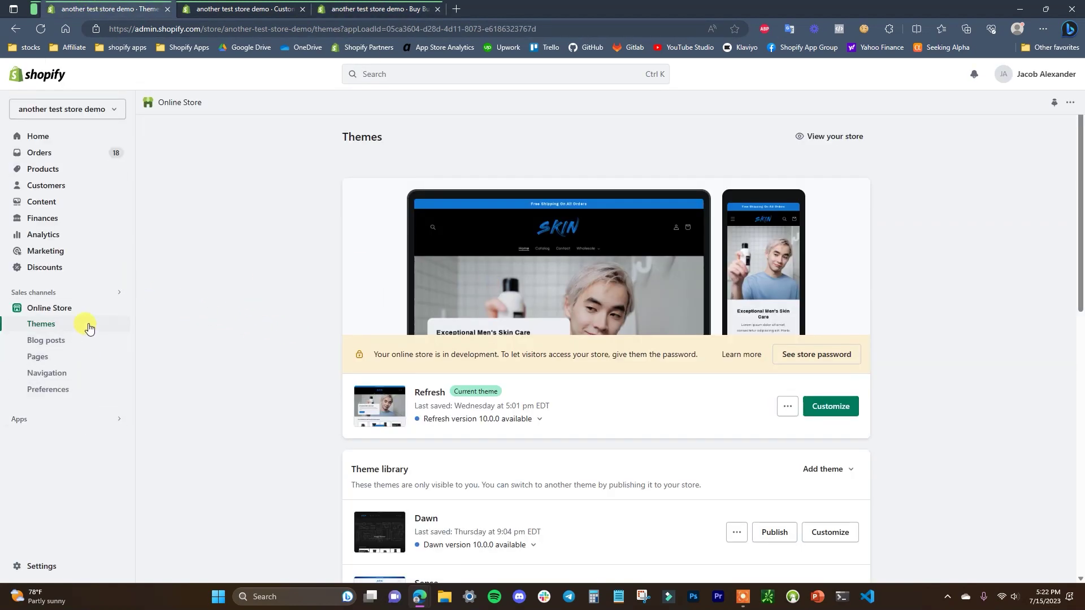
Add a new store page titled 'Buy Now Button'
click(79, 357)
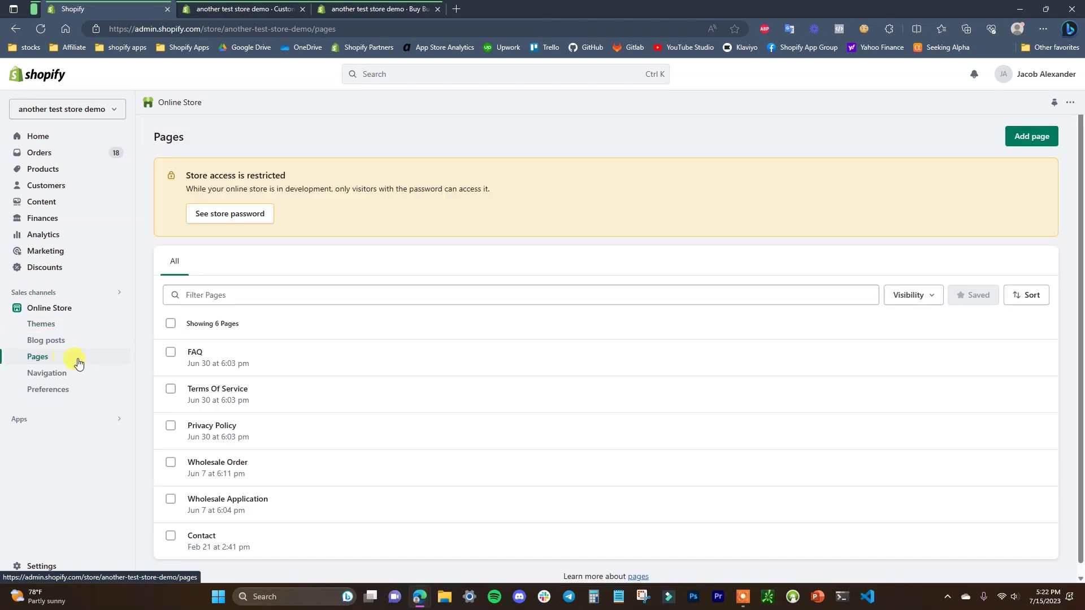
click(1012, 135)
click(464, 193)
text(Buy Now Button)
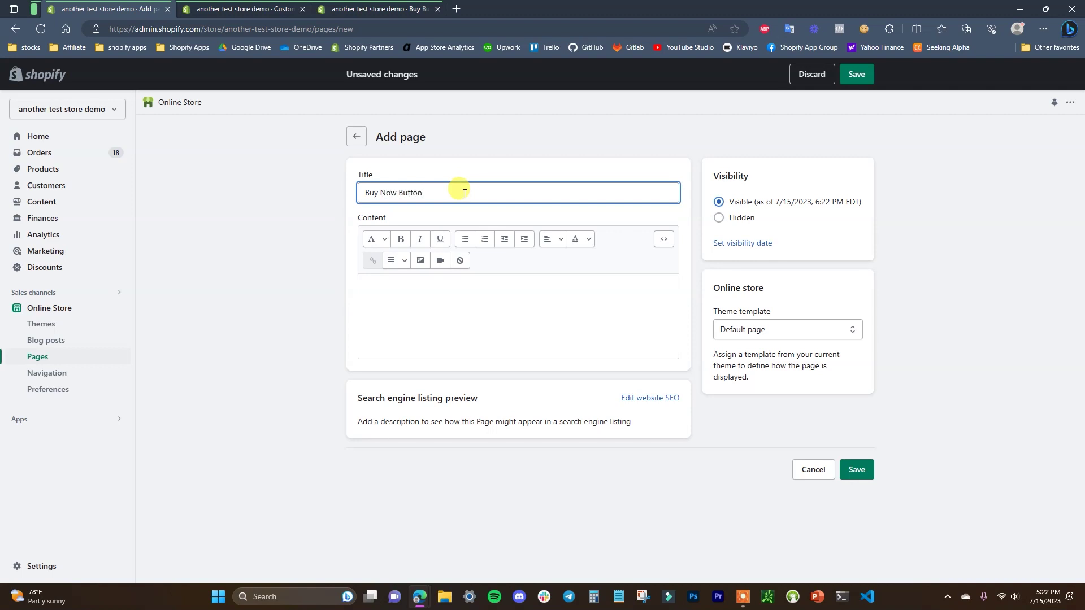
Paste the Buy Button embed code into the page's HTML content and save the page
click(463, 309)
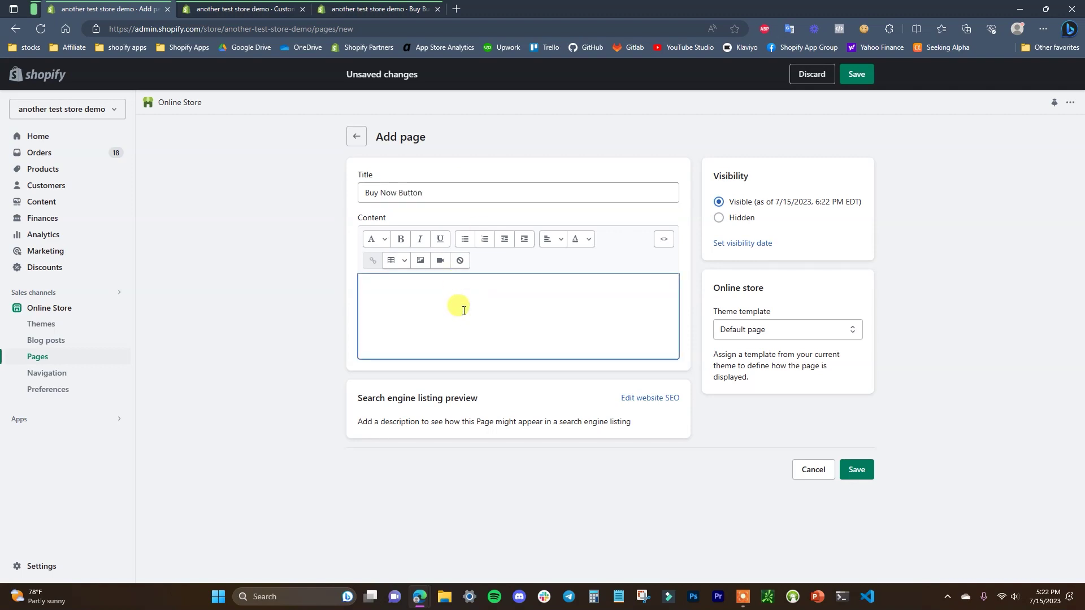
click(663, 243)
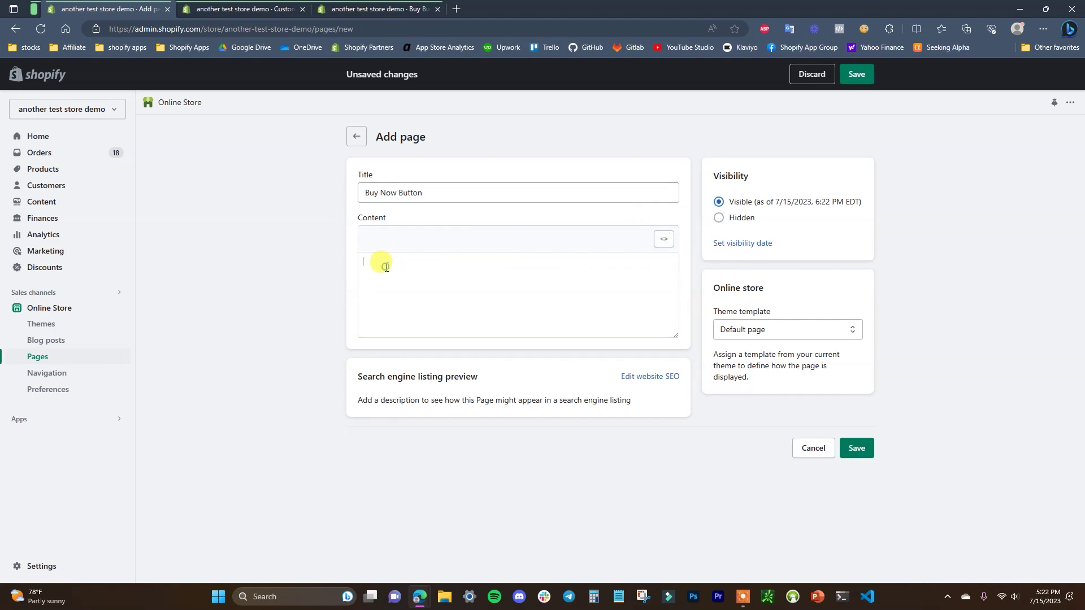
key(ctrl+v)
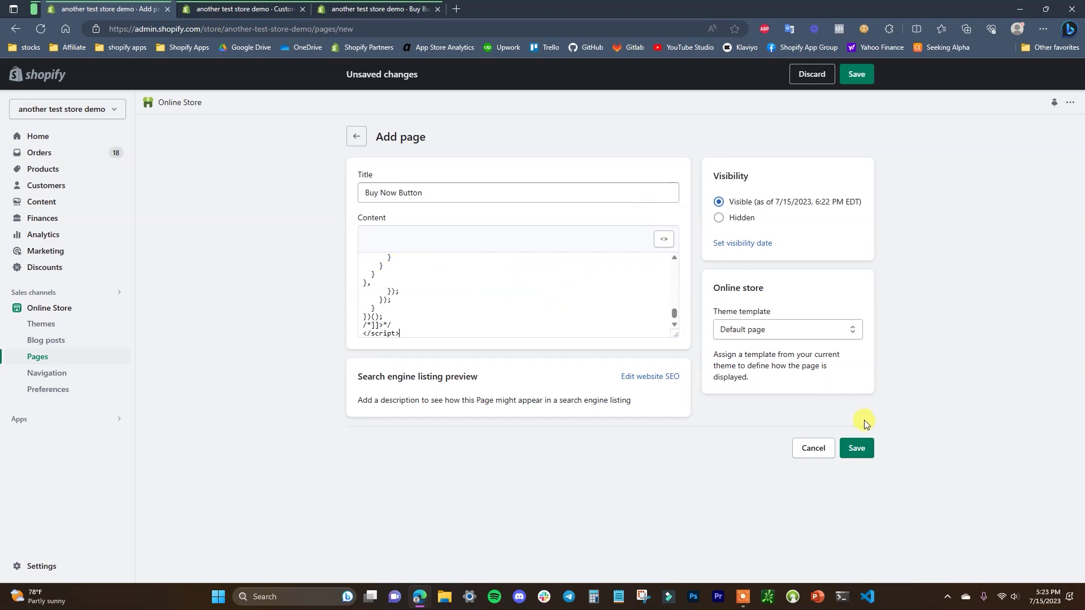
click(872, 450)
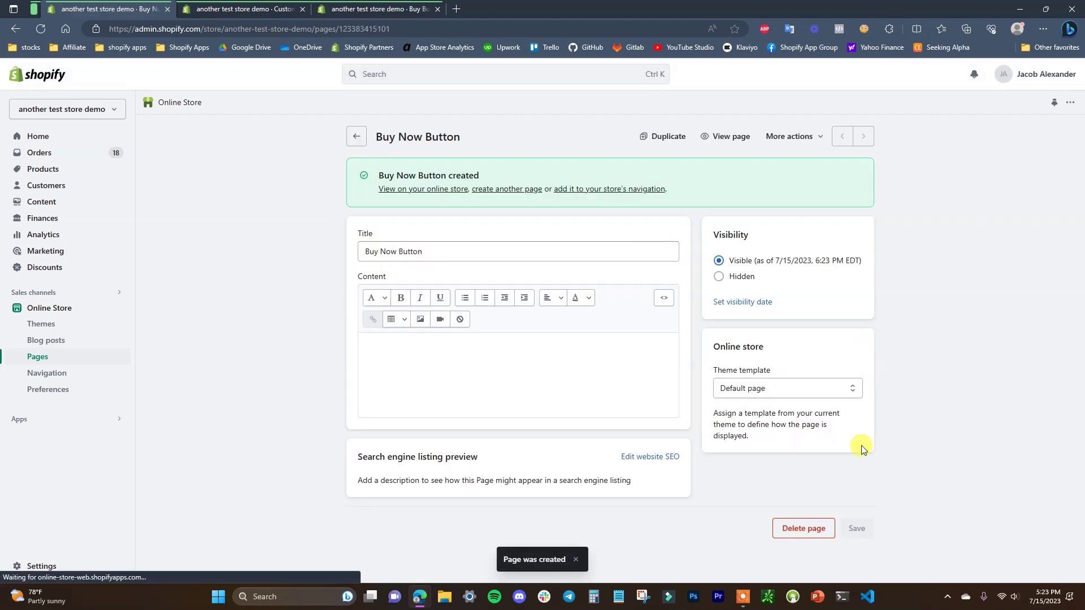
click(725, 136)
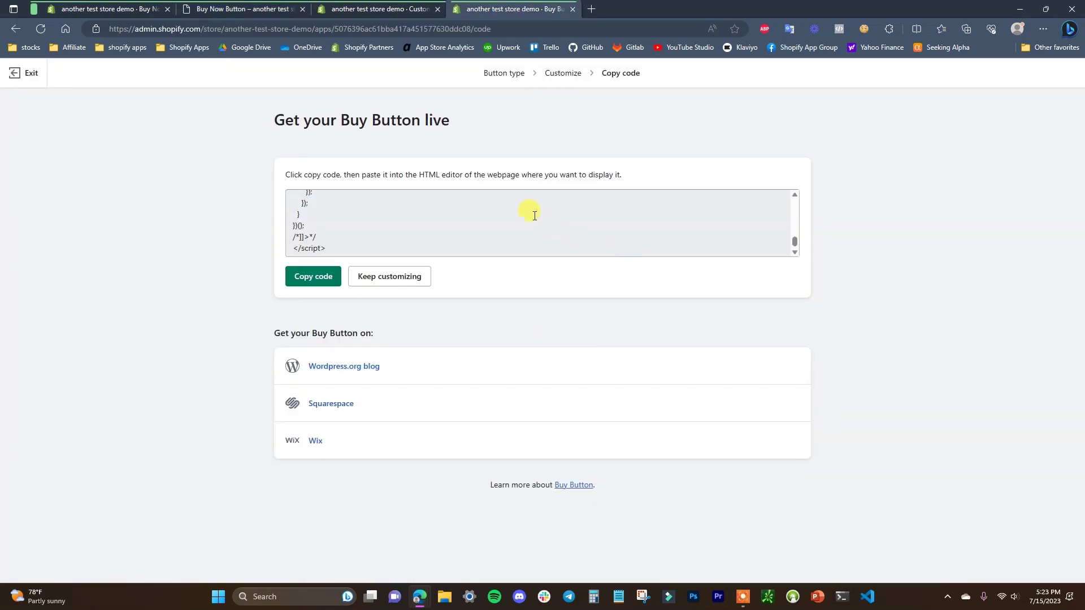
Check the storefront Buy Now Button page showing the $32.99 bundle against the theme editor
scroll(534, 216, up, 2)
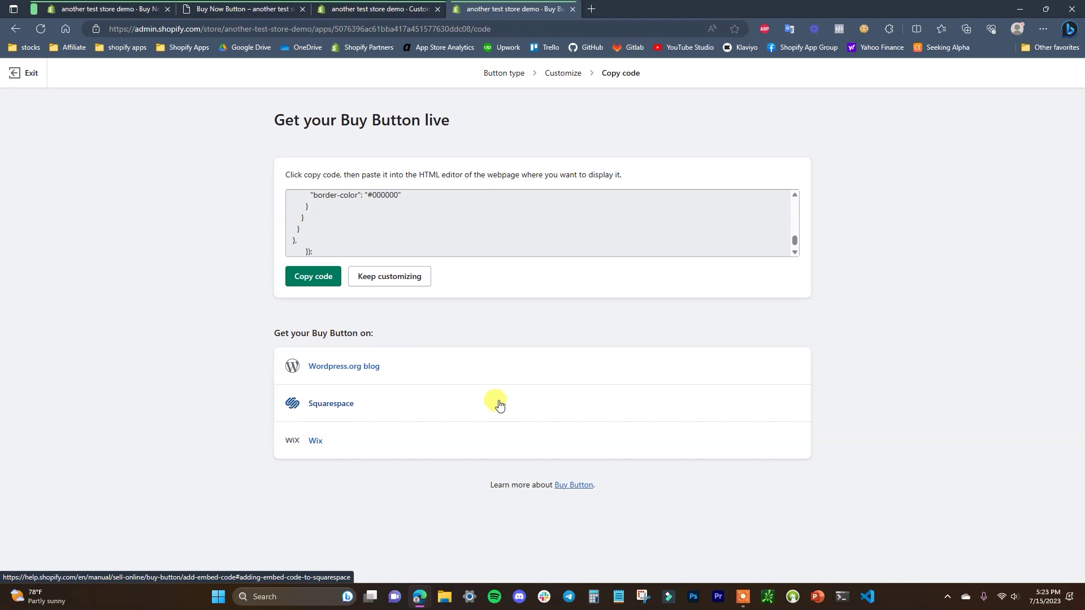
drag(794, 243, 812, 164)
click(366, 4)
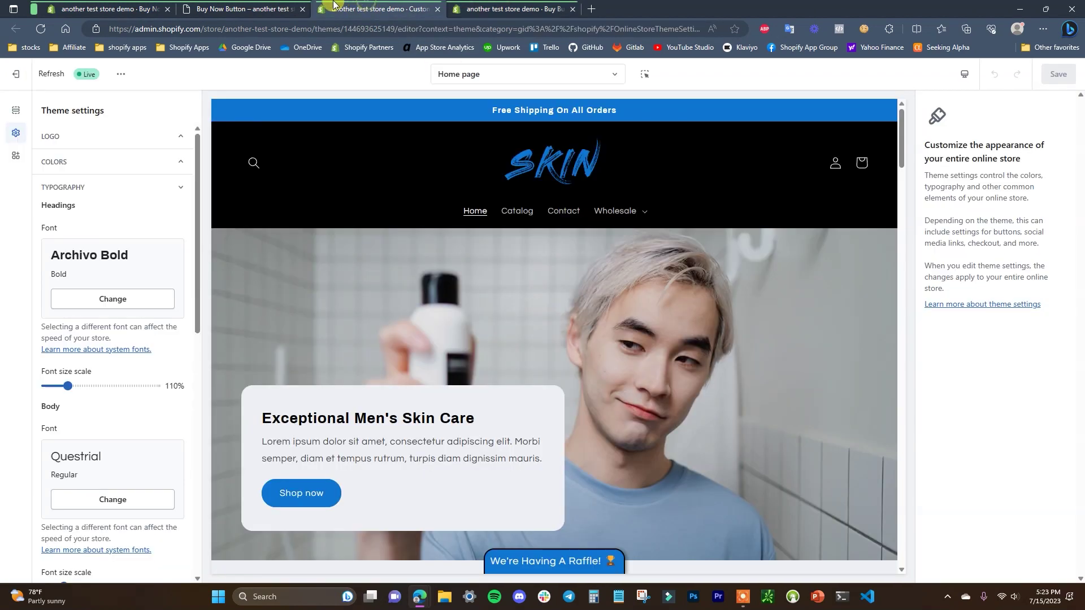
click(243, 9)
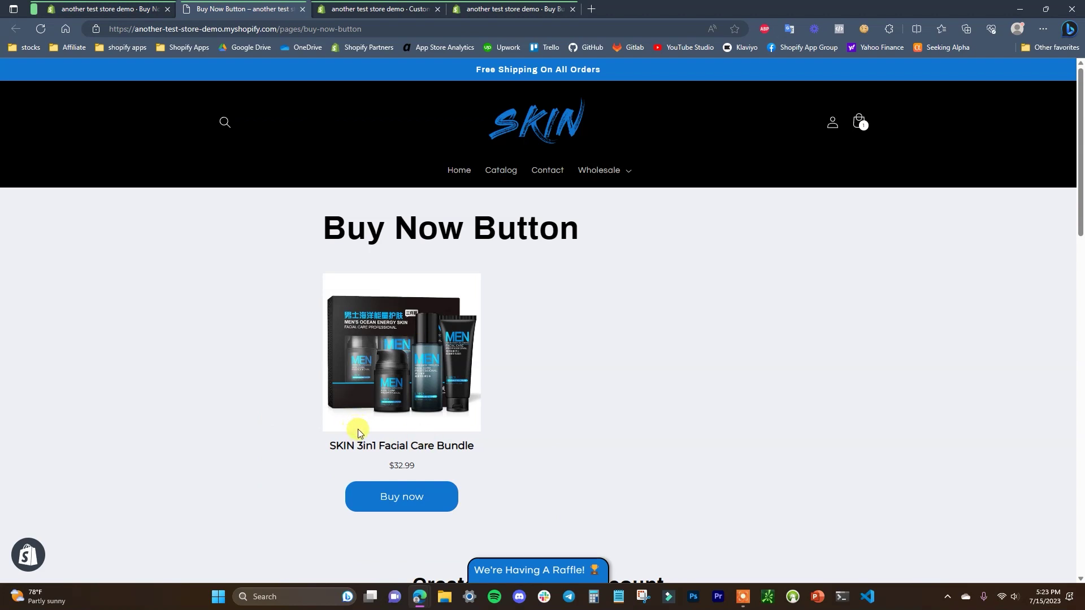